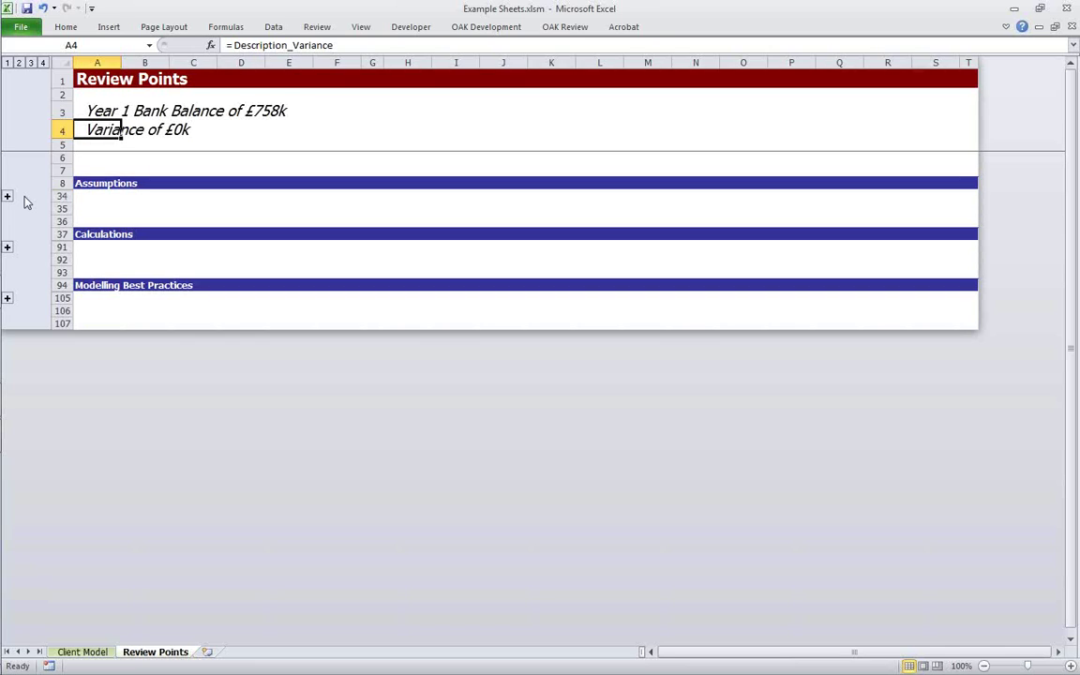
# Expand the Assumptions section and its Sales Director Cost detail, and set the adjusted cost's start month to Apr.
pyautogui.click(7, 196)
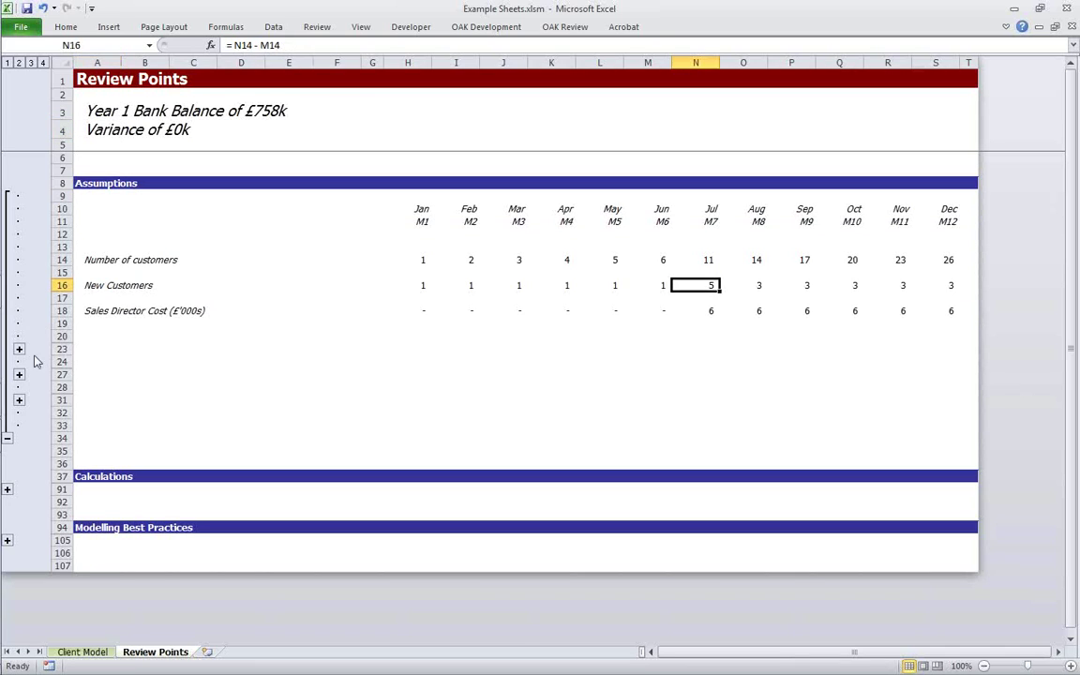
pyautogui.click(19, 348)
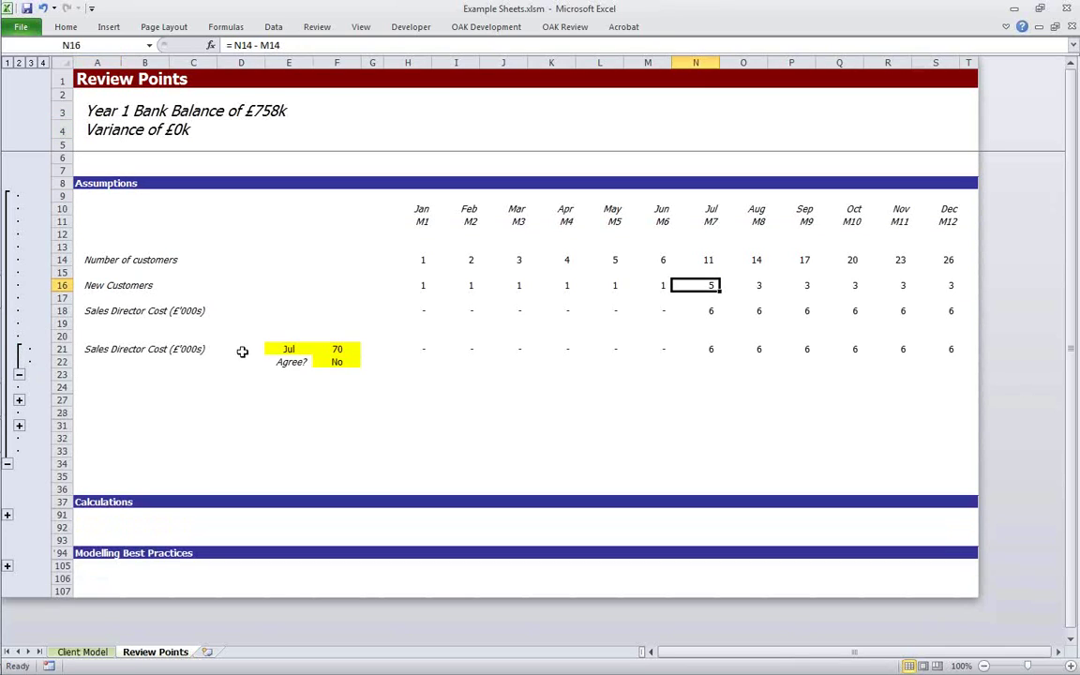
pyautogui.click(346, 360)
pyautogui.click(305, 349)
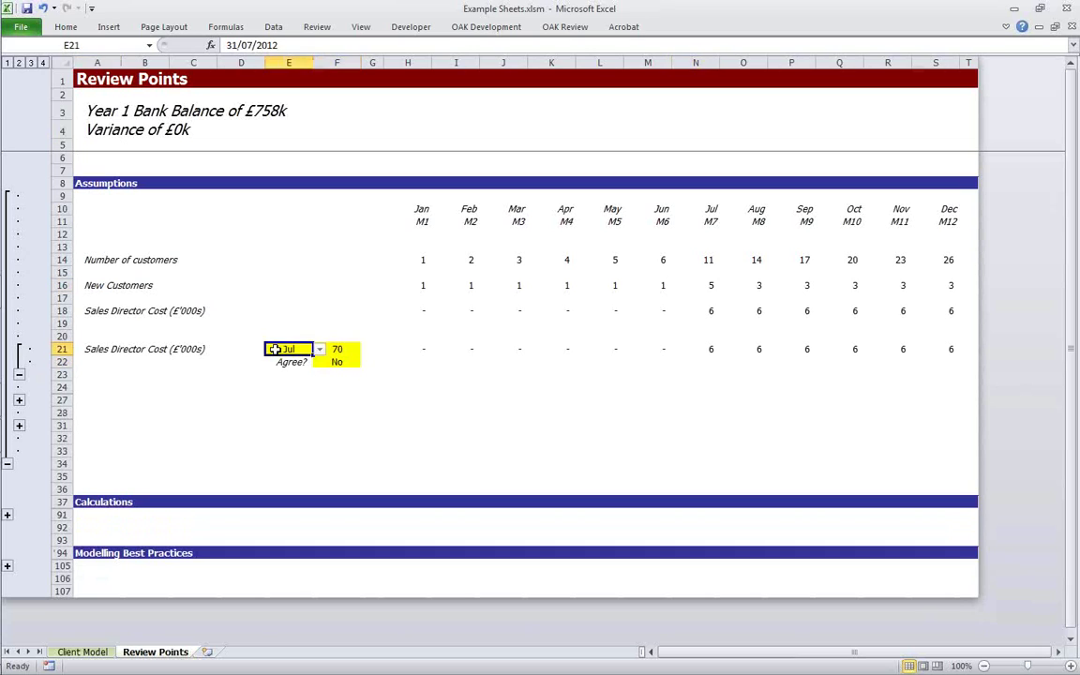
pyautogui.click(319, 348)
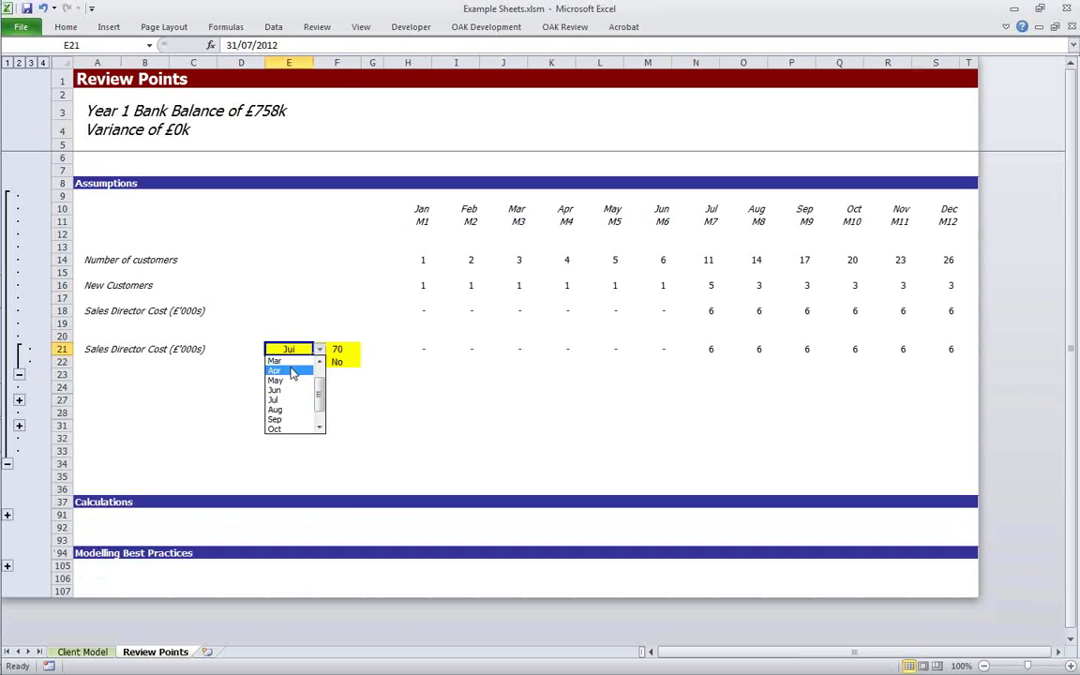
pyautogui.click(293, 373)
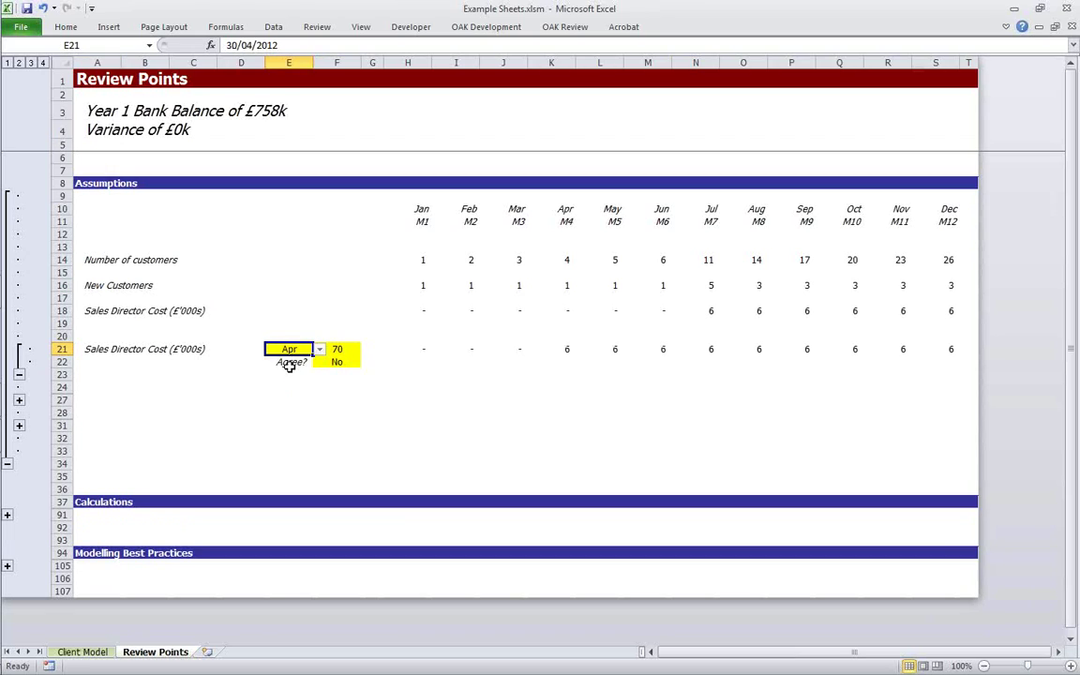
# Set Agree? to Yes for the Sales Director Cost adjustment.
pyautogui.click(352, 368)
pyautogui.click(368, 362)
pyautogui.click(354, 372)
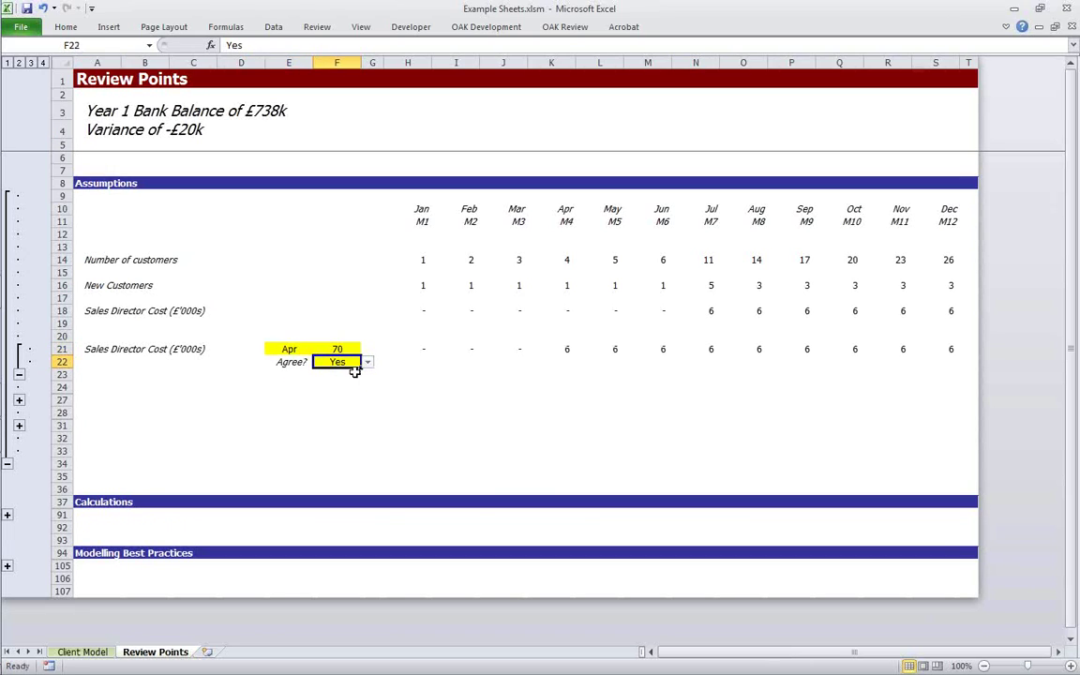
pyautogui.click(371, 302)
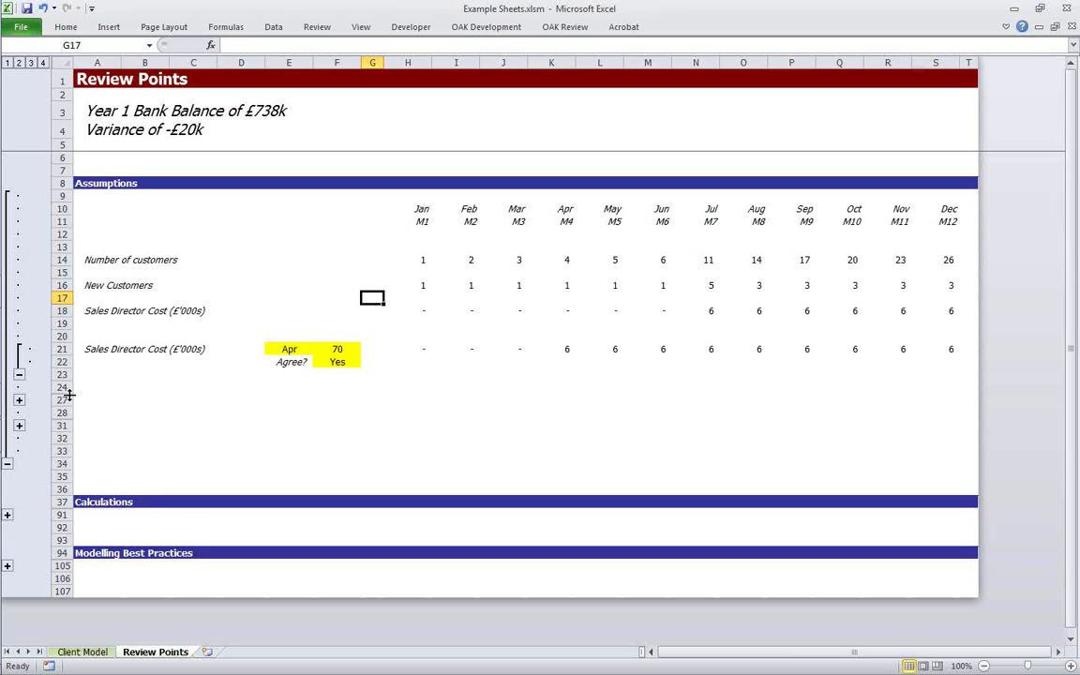
# Expand the Recruitment Fee detail and set Agree? to Yes for the Employer's N.I. adjustment.
pyautogui.click(19, 401)
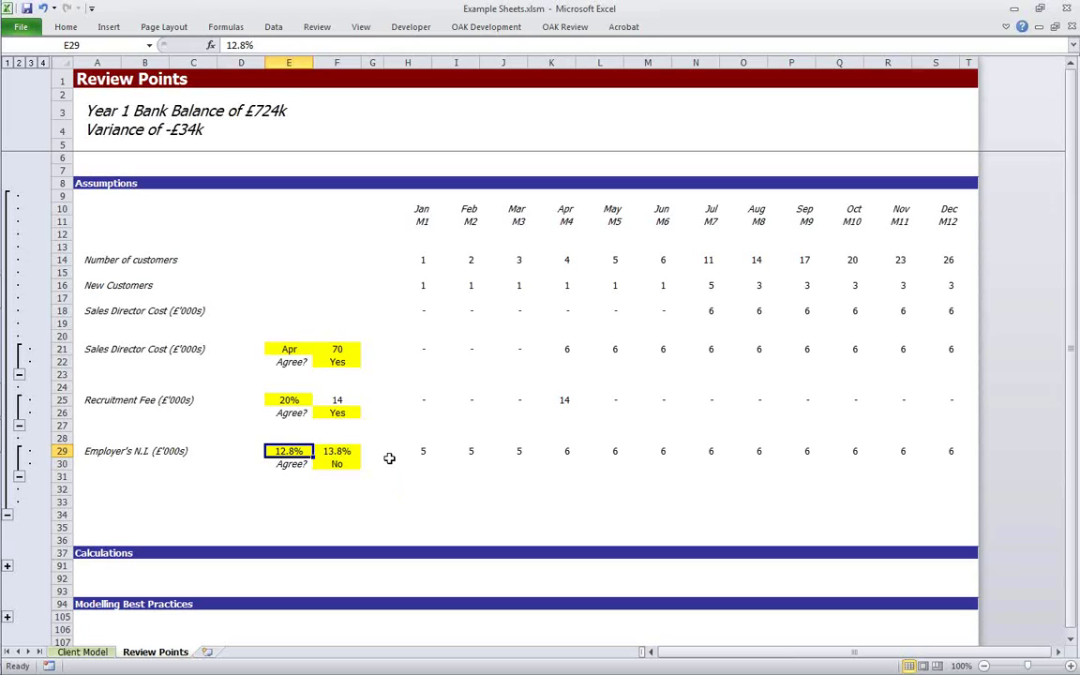
pyautogui.click(338, 463)
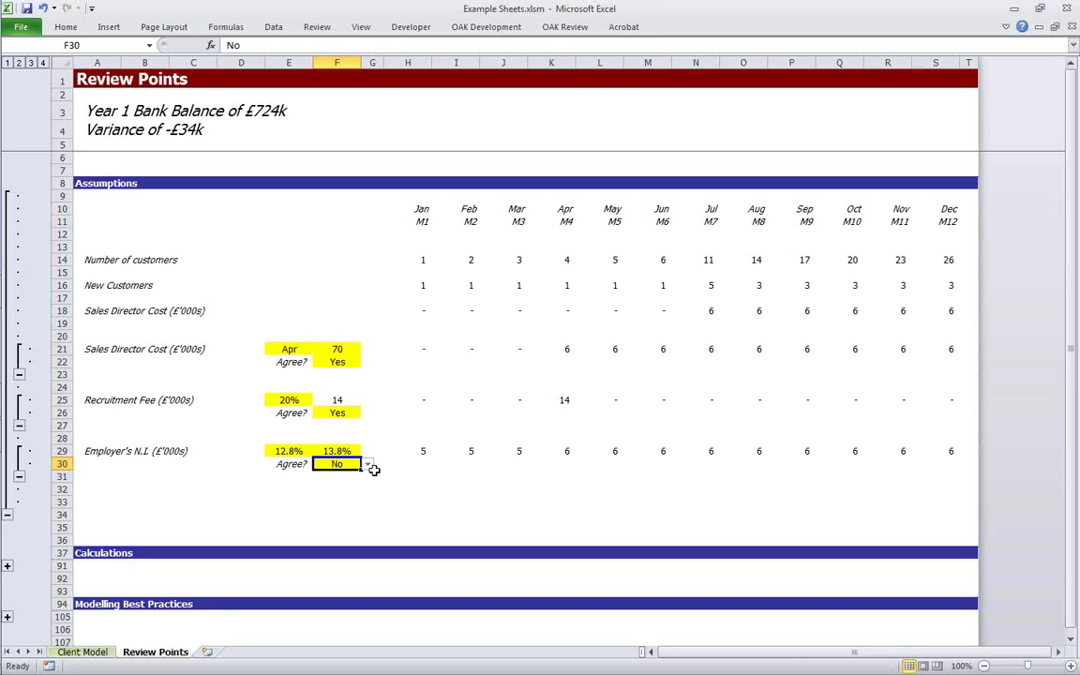
pyautogui.click(368, 465)
pyautogui.click(339, 478)
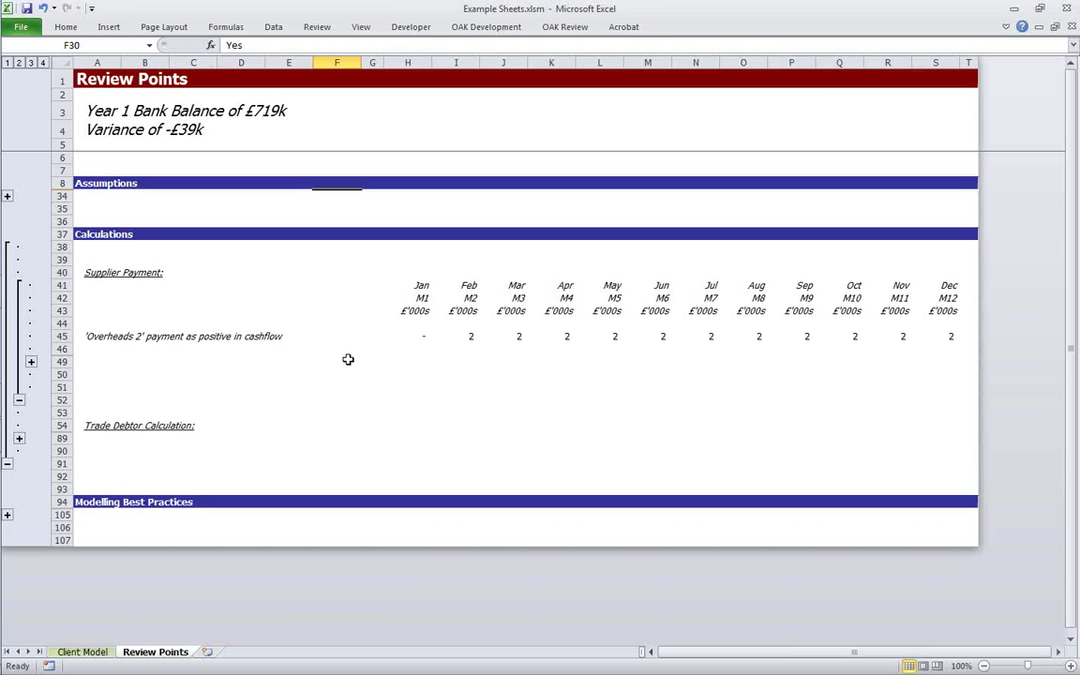
# Check the Dec Trade Debtors figure in the Calculations section and set Agree? to Yes for the Suggested Closing Debtors.
pyautogui.click(347, 360)
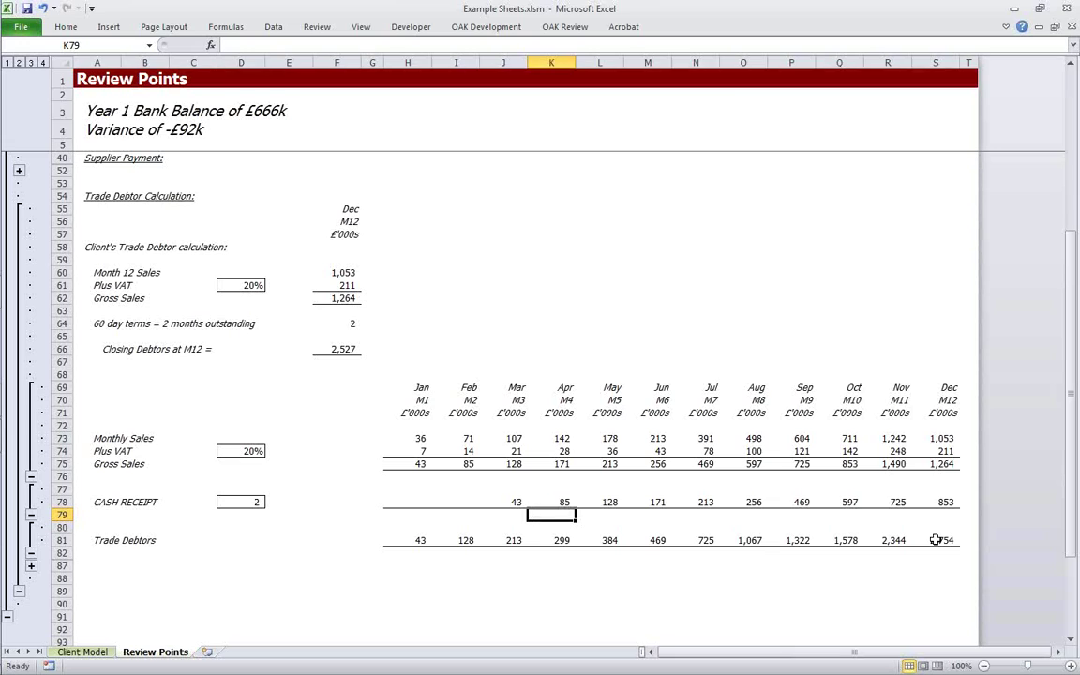
pyautogui.click(936, 540)
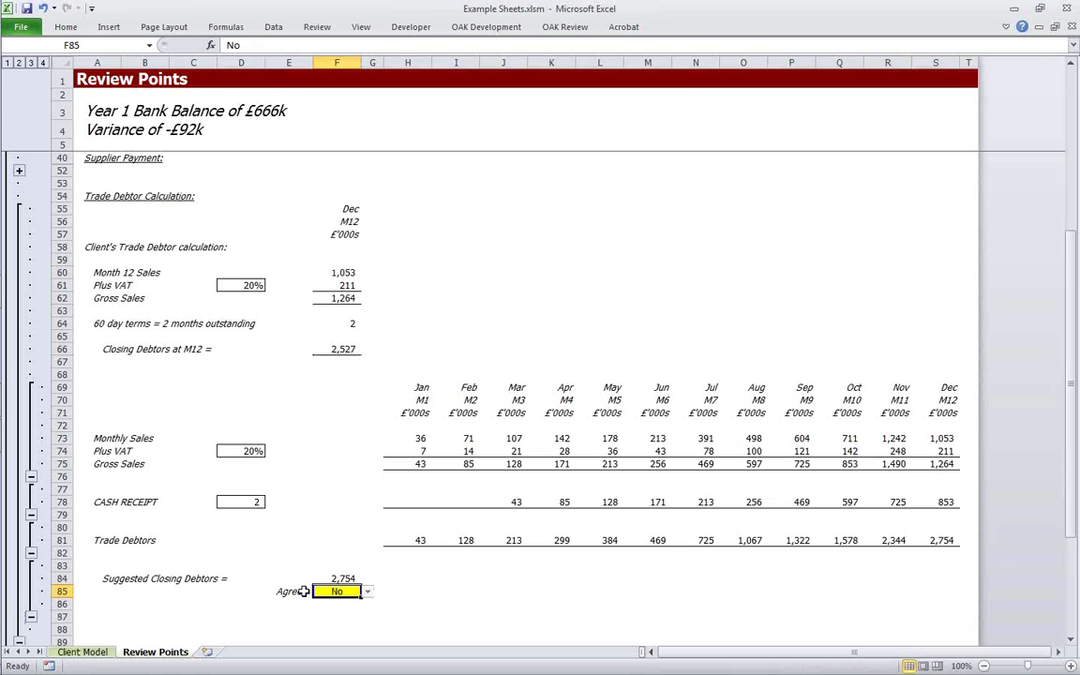
pyautogui.click(367, 592)
pyautogui.click(355, 605)
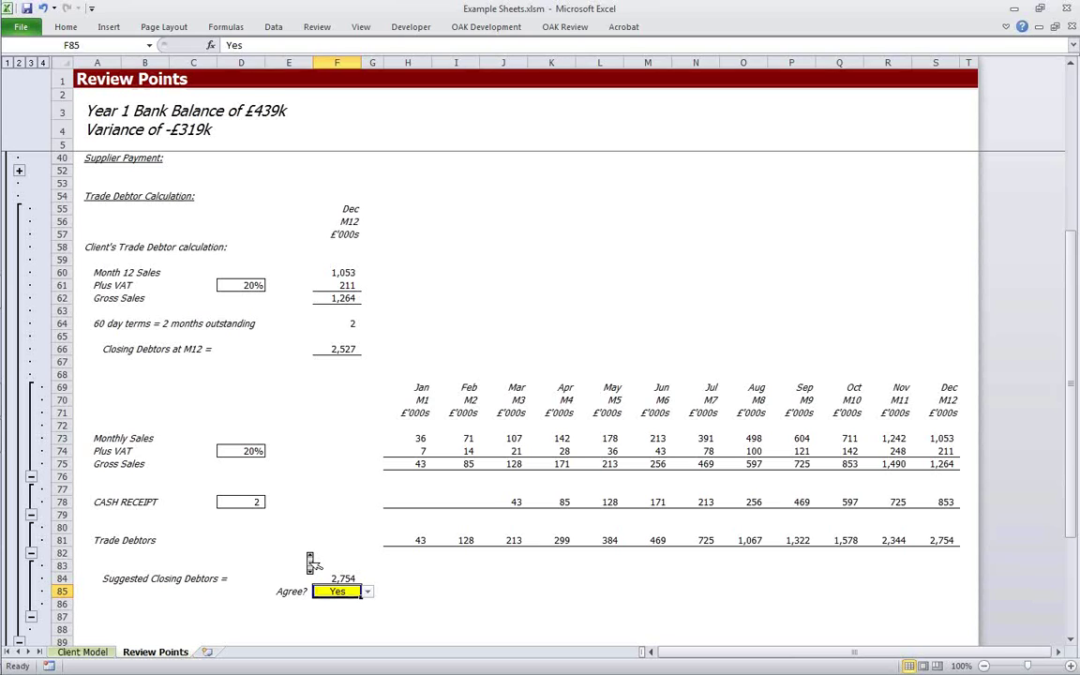
pyautogui.hotkey('alt', 'a')
pyautogui.press('h')
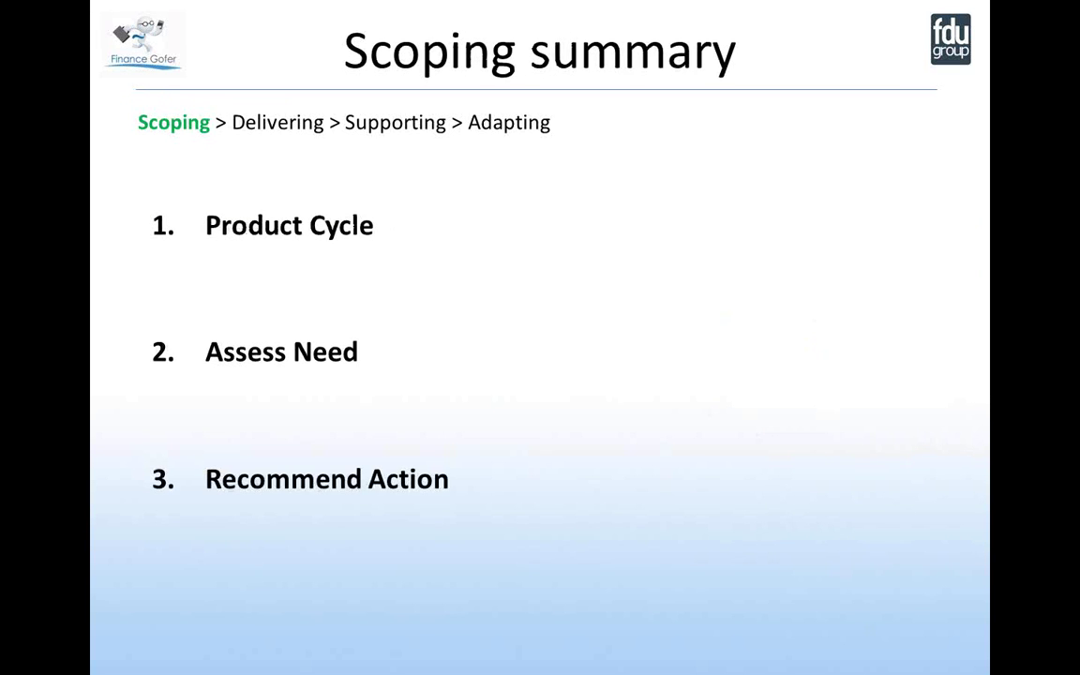
pyautogui.press('Right')
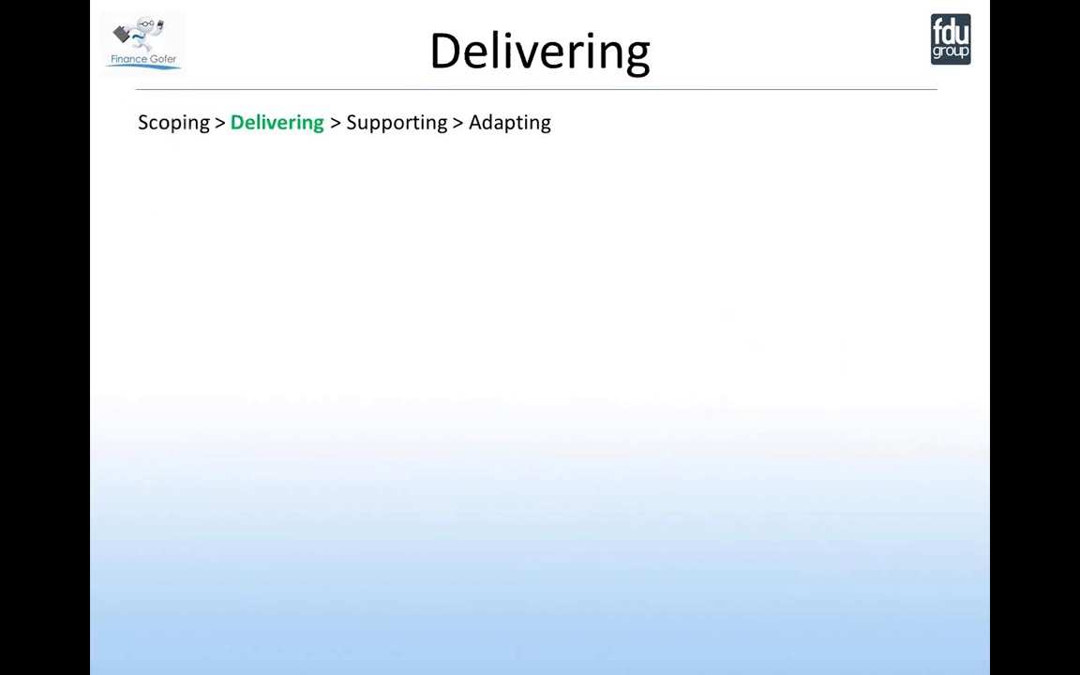
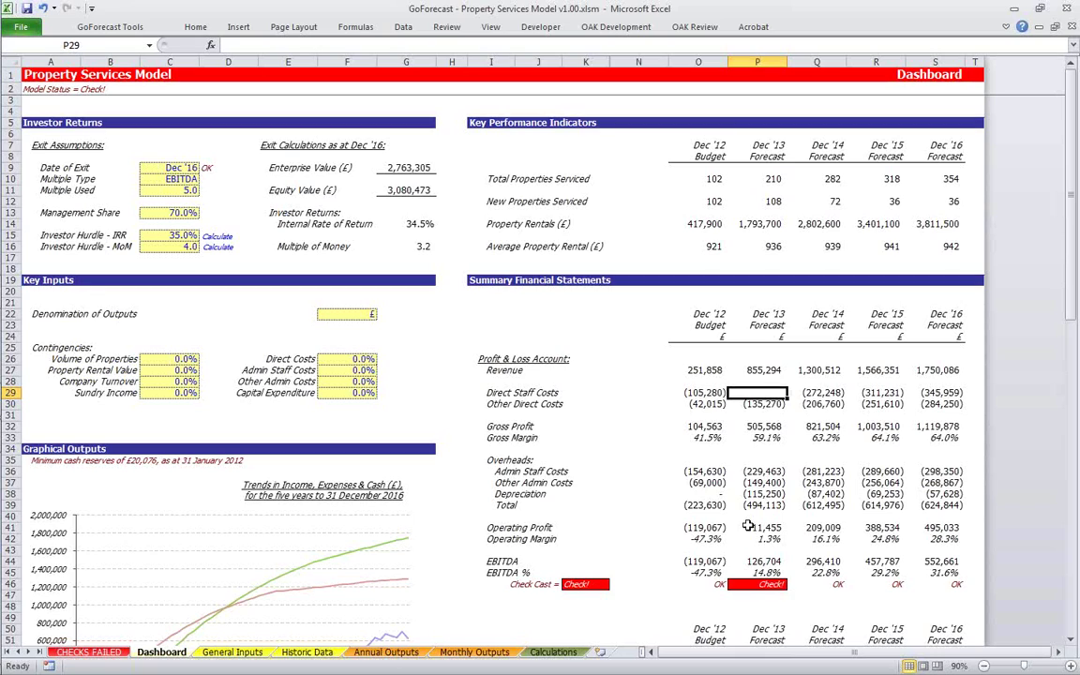
# Undo the deletion of the Dec '13 Direct Staff Costs on the Dashboard, and go to the Annual Outputs sheet.
pyautogui.hotkey('ctrl', 'z')
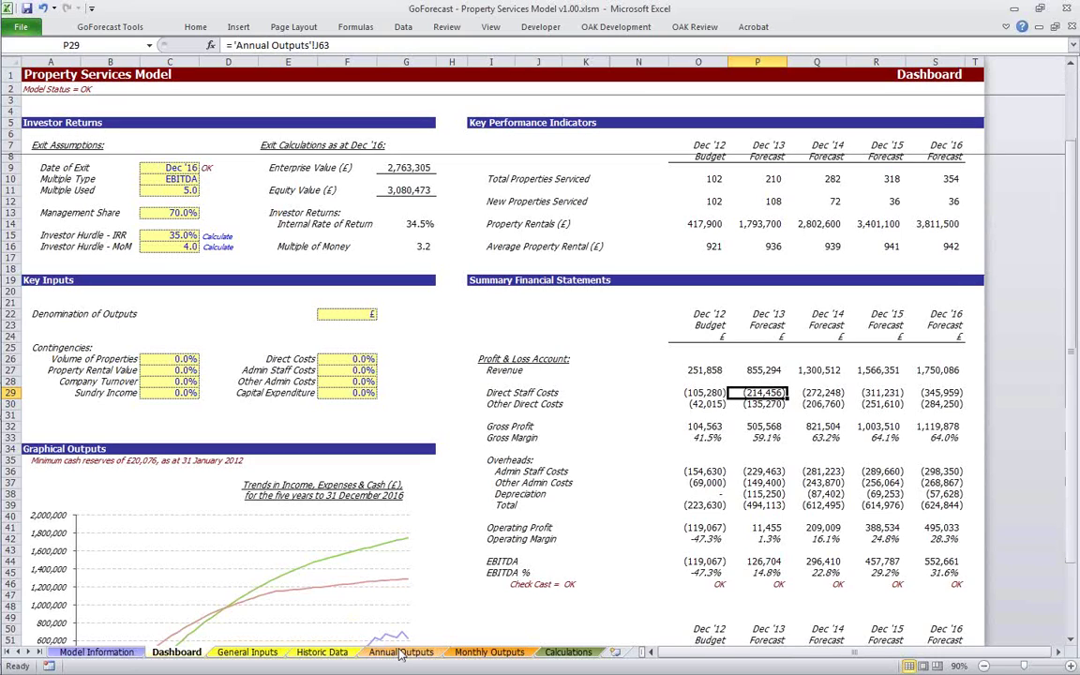
pyautogui.click(401, 652)
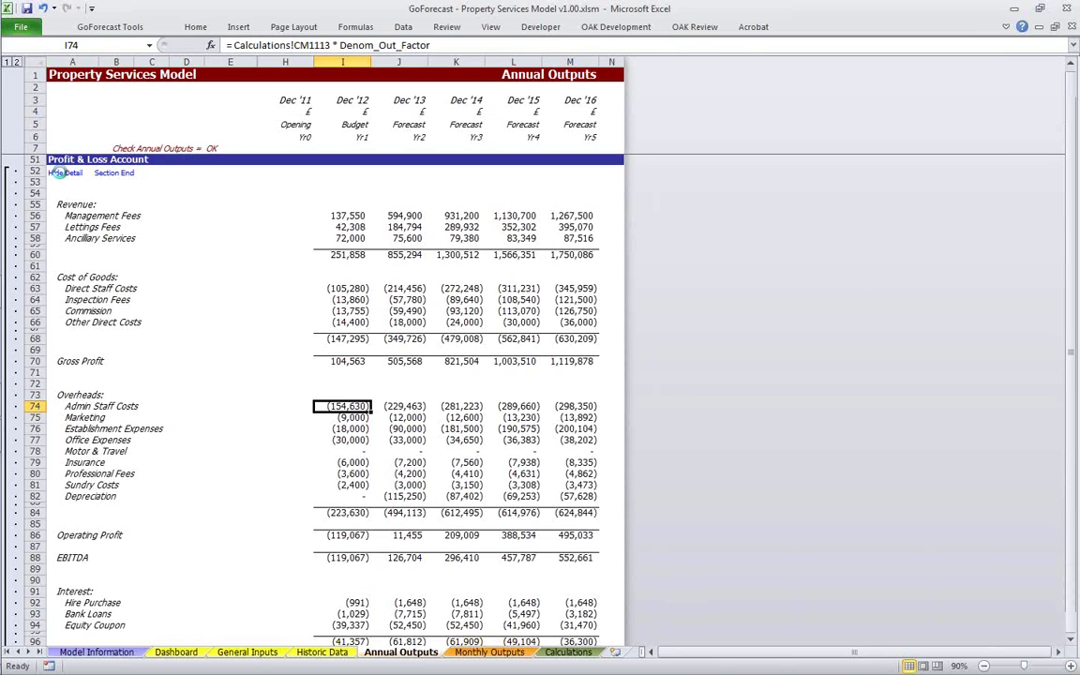
# Hide and reopen the Profit & Loss Account detail, and select the Dec '12 Admin Staff Costs cell.
pyautogui.click(58, 172)
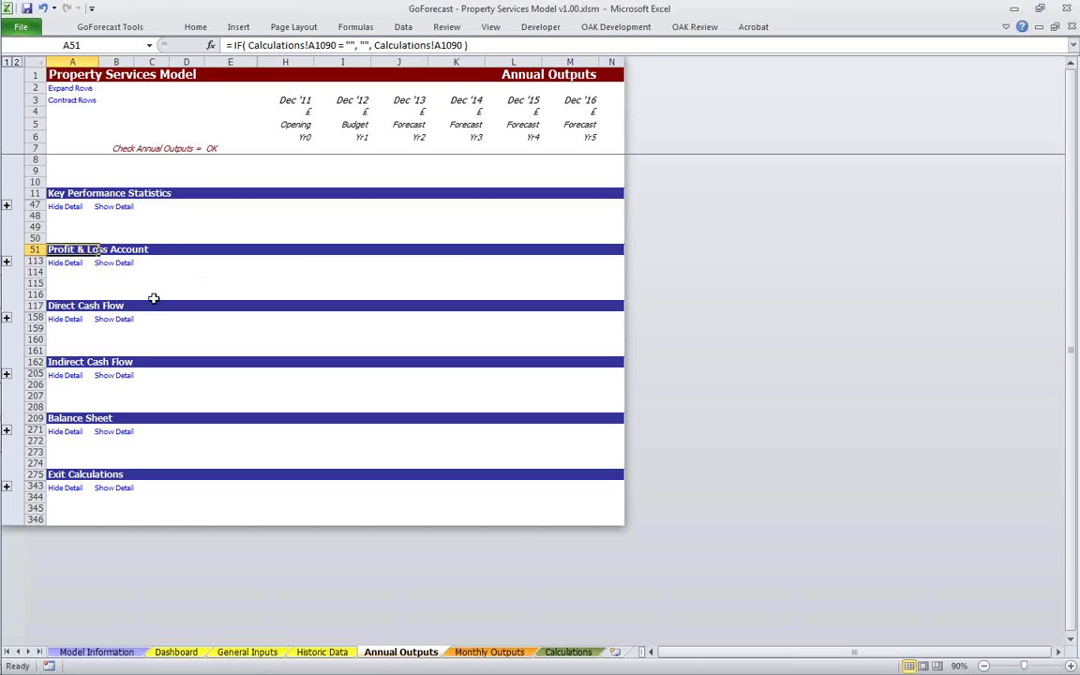
pyautogui.click(100, 321)
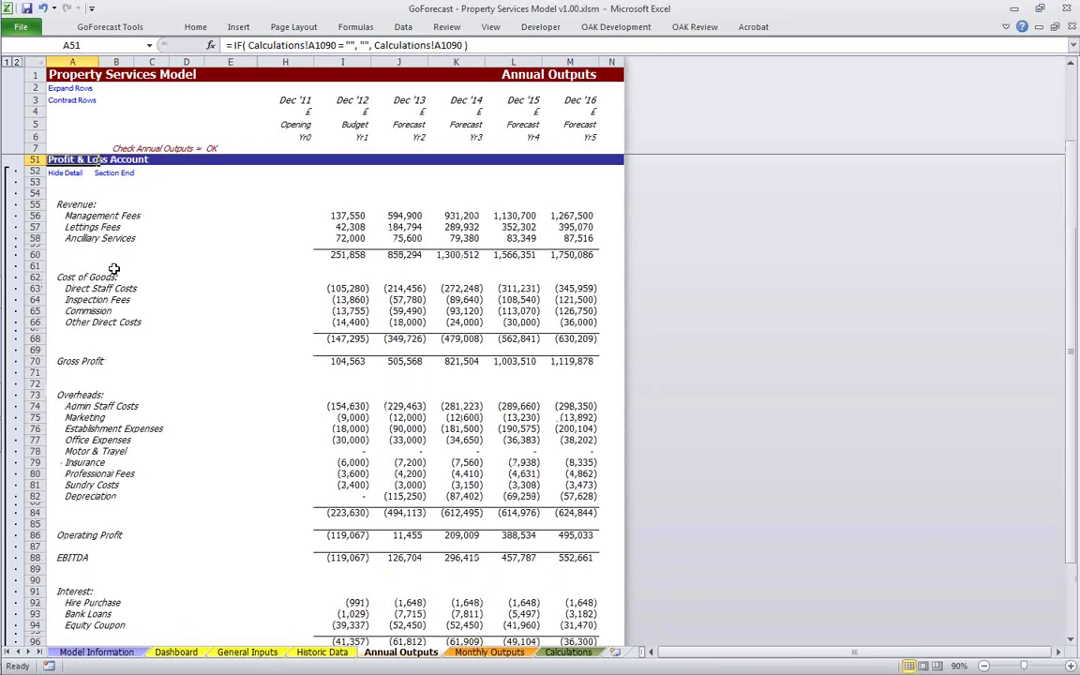
pyautogui.click(359, 406)
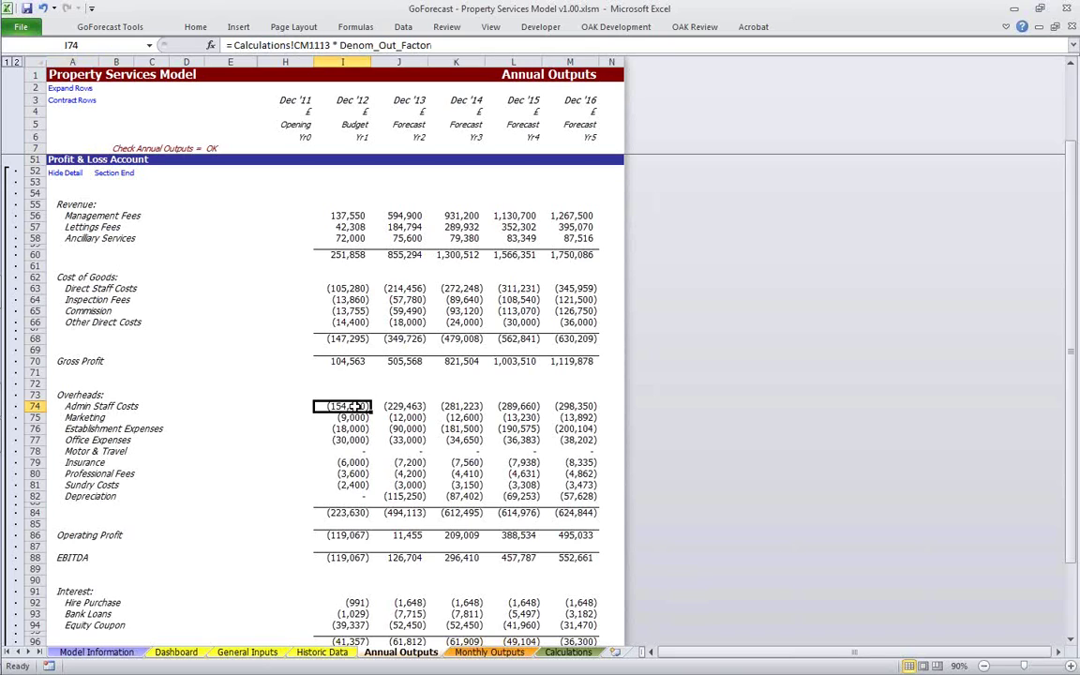
# Open the model's Hyperlinks navigator and select the Dec '12 calculated salaries of Employees 1 to 5 in General Inputs.
pyautogui.click(119, 28)
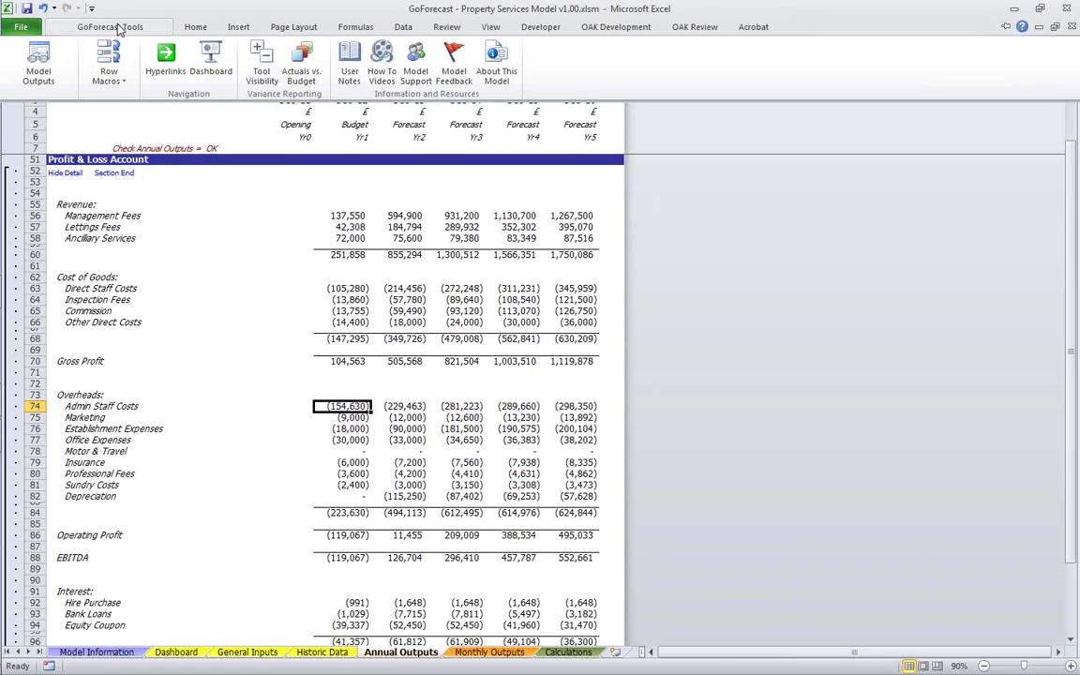
pyautogui.click(166, 63)
pyautogui.click(192, 146)
pyautogui.moveTo(391, 355); pyautogui.dragTo(385, 400)
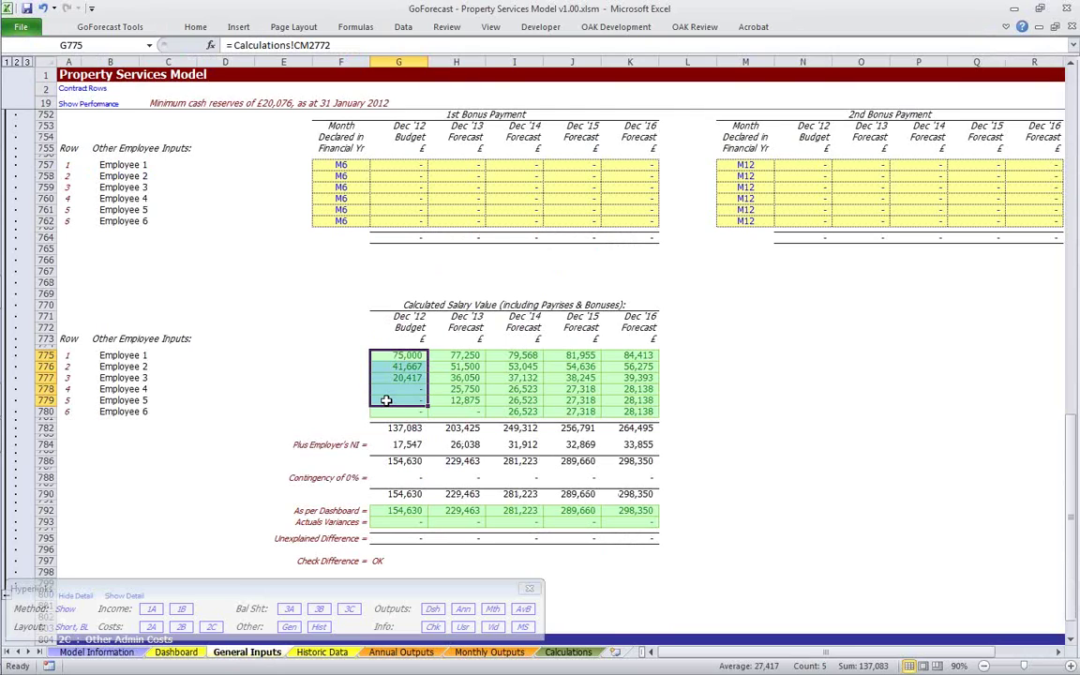
# Return to the Dashboard, inspect the Dec '12 Budget heading, close the Hyperlinks navigator and show the GoForecast tools.
pyautogui.click(202, 654)
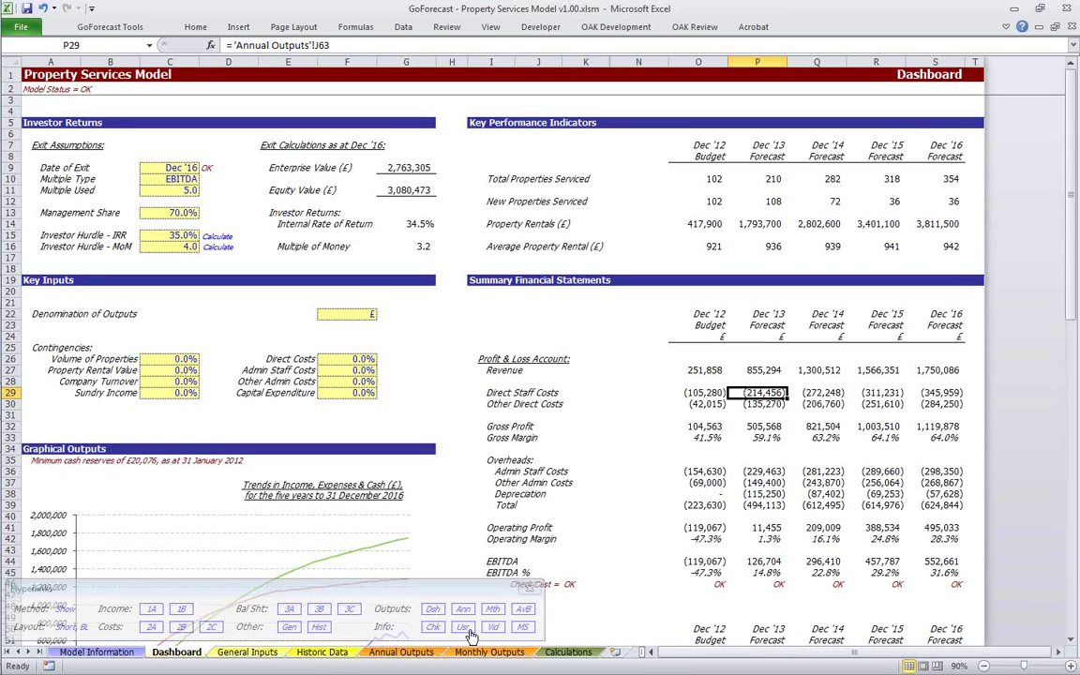
pyautogui.click(698, 323)
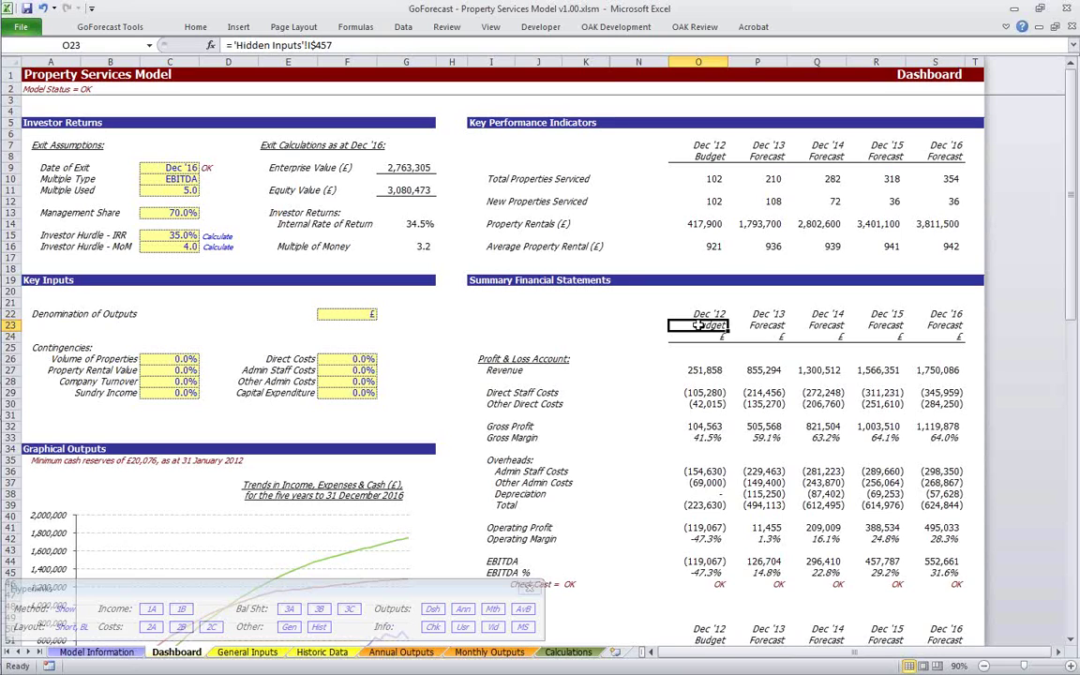
pyautogui.click(528, 588)
pyautogui.click(110, 27)
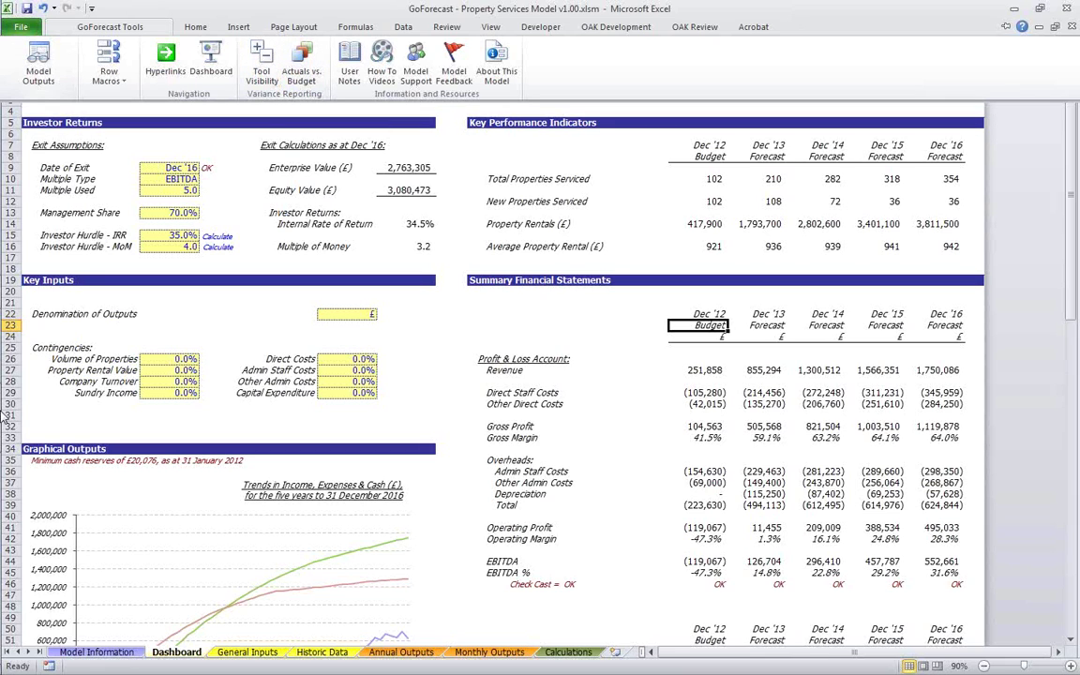
# Switch to the PowerPoint slide show of Presentation Slides v5.pptx and advance to the Supporting slide.
pyautogui.moveTo(26, 400)
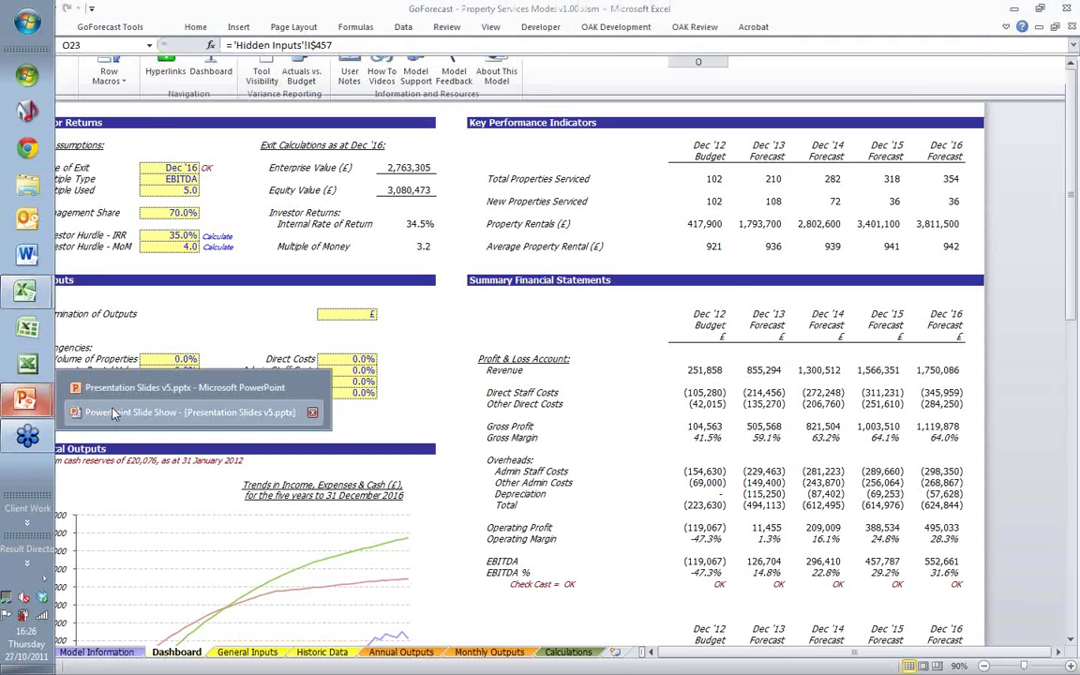
pyautogui.click(113, 414)
pyautogui.click(497, 429)
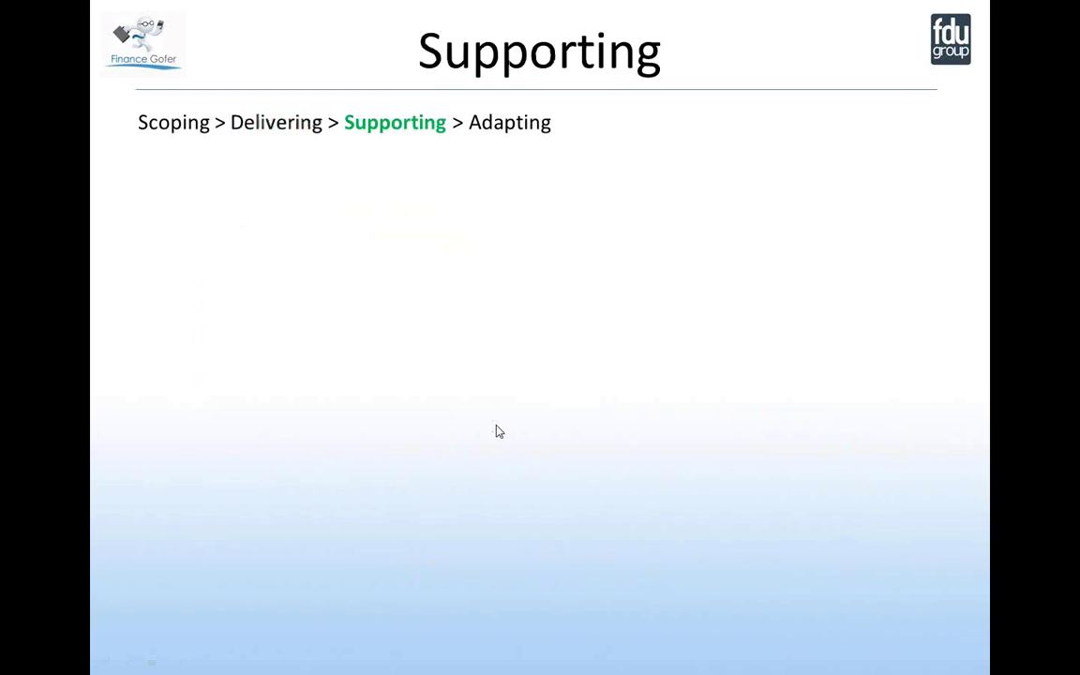
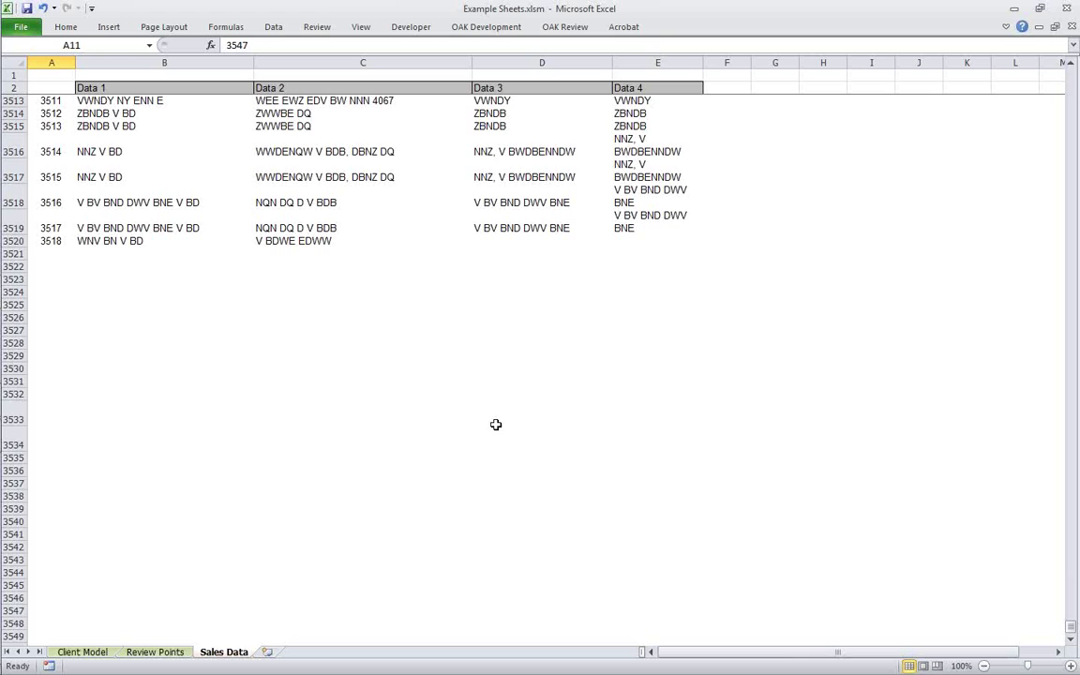
# Add the heading "frequency" in F2 beside the Data 4 column on the Sales Data sheet.
pyautogui.write('frequency')
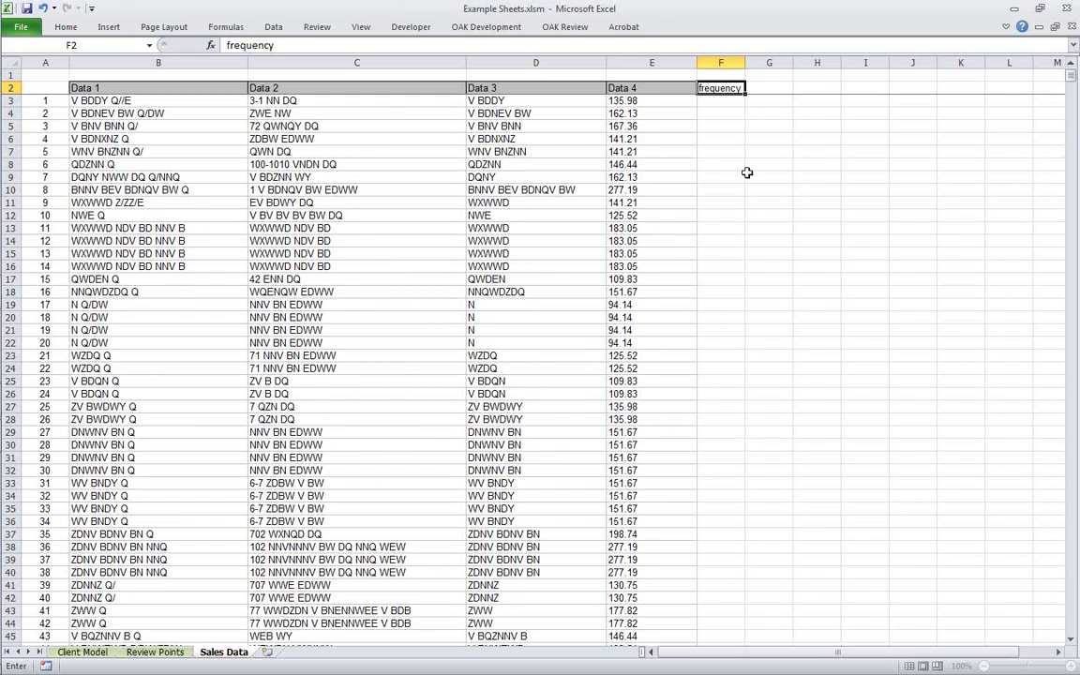
pyautogui.press('Return')
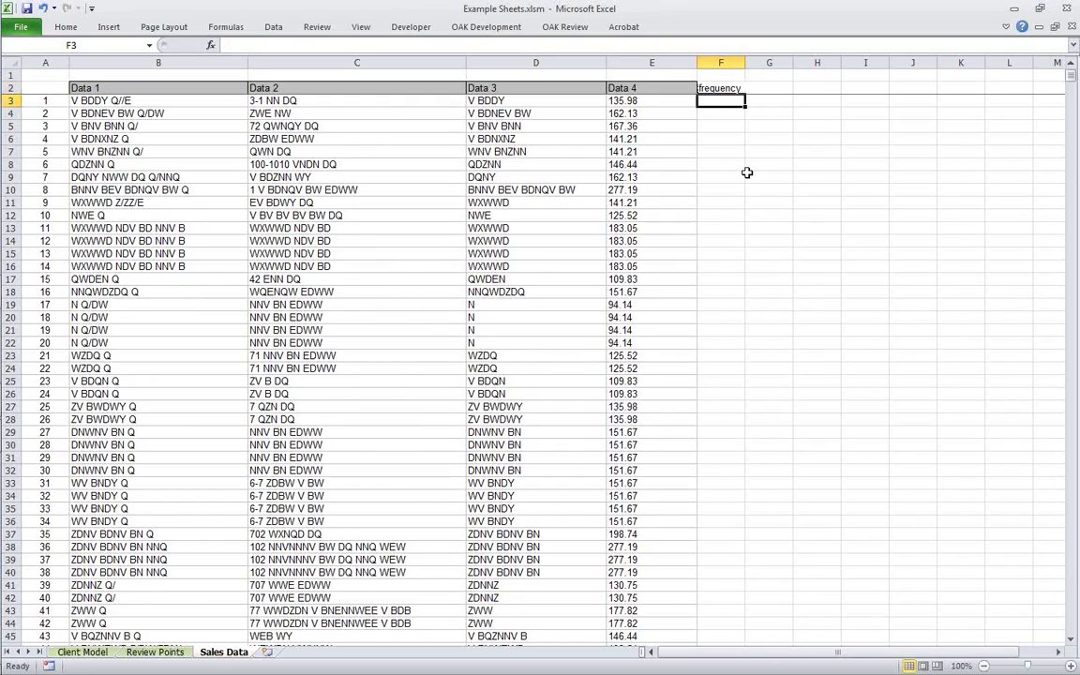
# Enter the running-count formula =COUNTIF(B$3:B3, B3) in F3 under the frequency heading and check its references.
pyautogui.write('=')
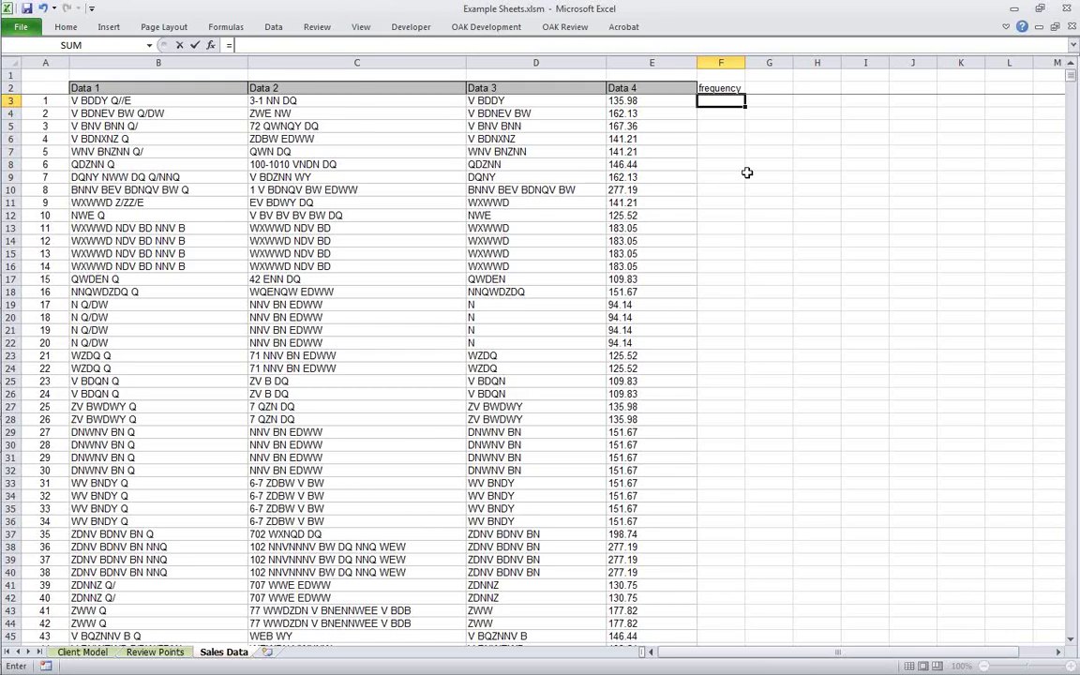
pyautogui.write('c')
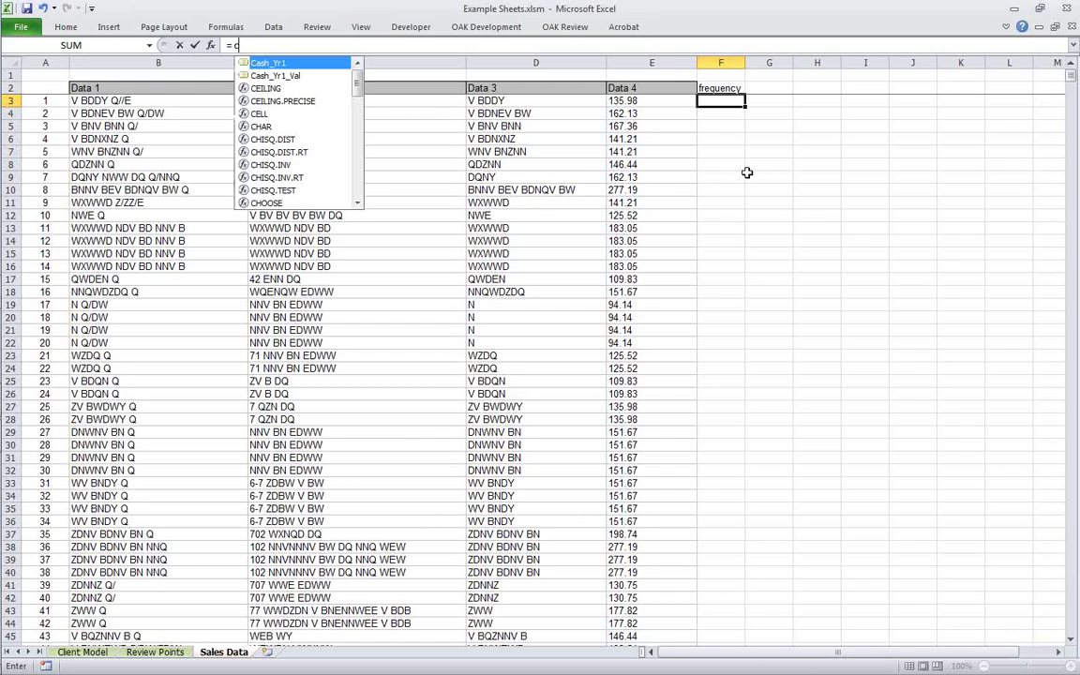
pyautogui.write('o')
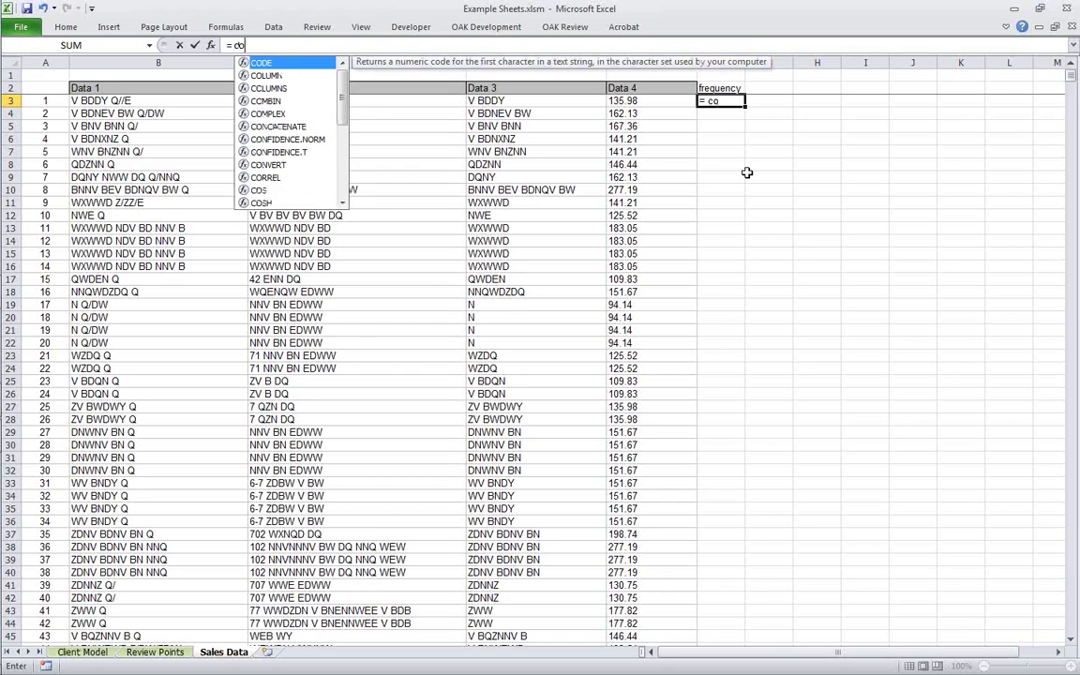
pyautogui.press('Escape')
pyautogui.hotkey('ctrl', 'c')
pyautogui.press('Down')
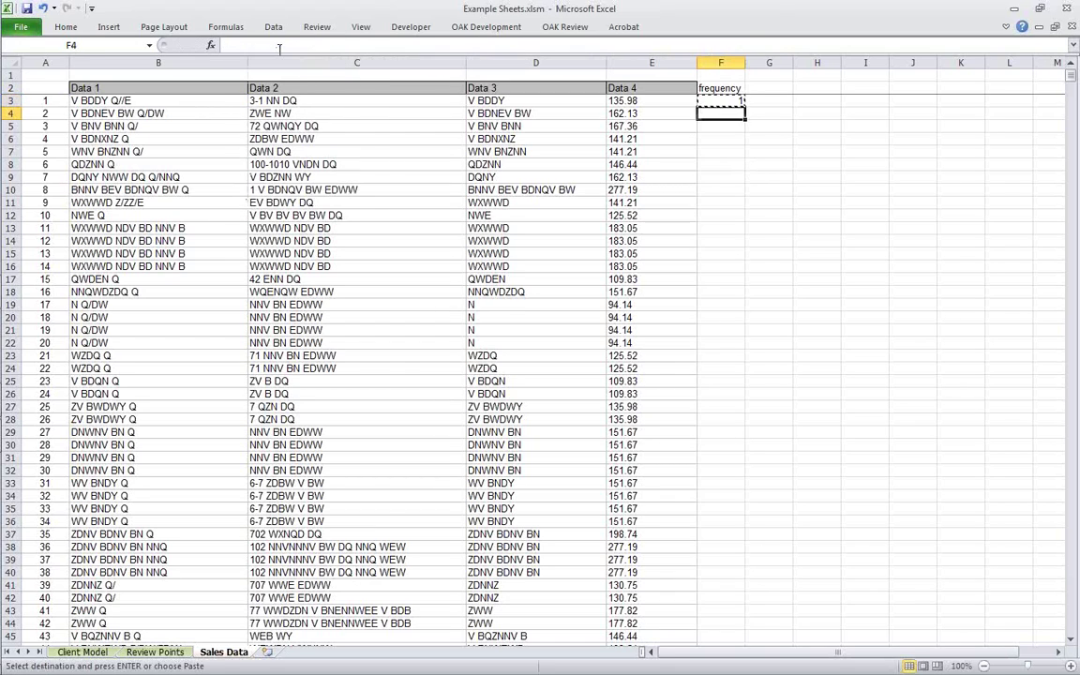
pyautogui.press('Up')
pyautogui.click(279, 45)
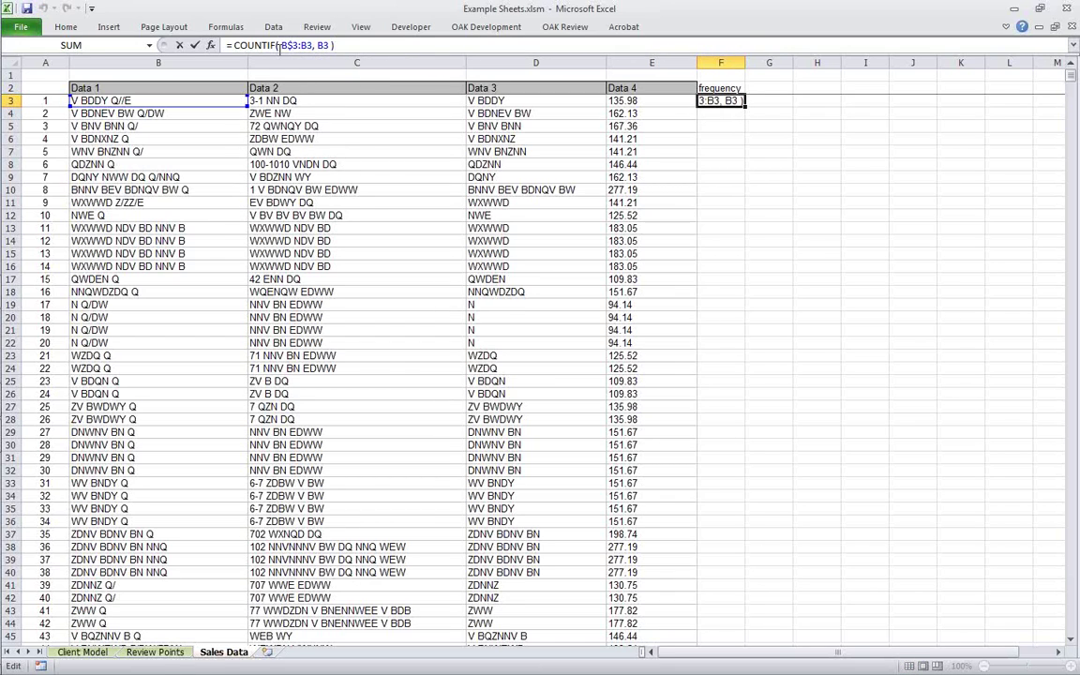
pyautogui.hotkey('ctrl', 'Return')
# Copy the F3 frequency formula down the column to the last data row, F3549.
pyautogui.hotkey('ctrl', 'c')
pyautogui.press('Down')
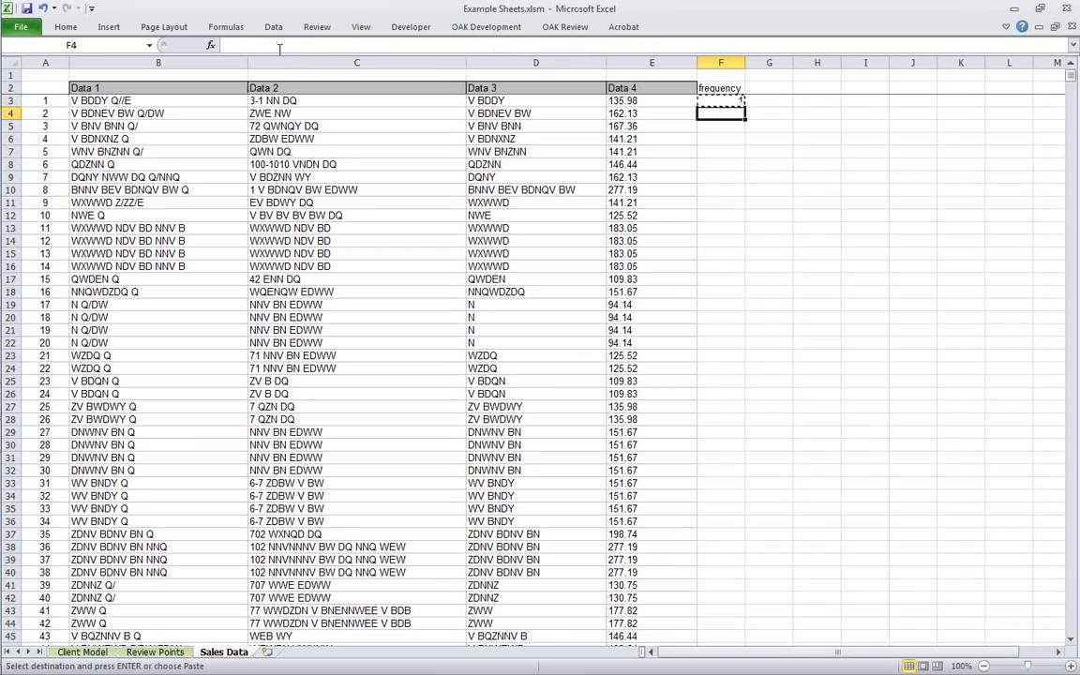
pyautogui.hotkey('ctrl', 'shift', 'End')
pyautogui.press('Return')
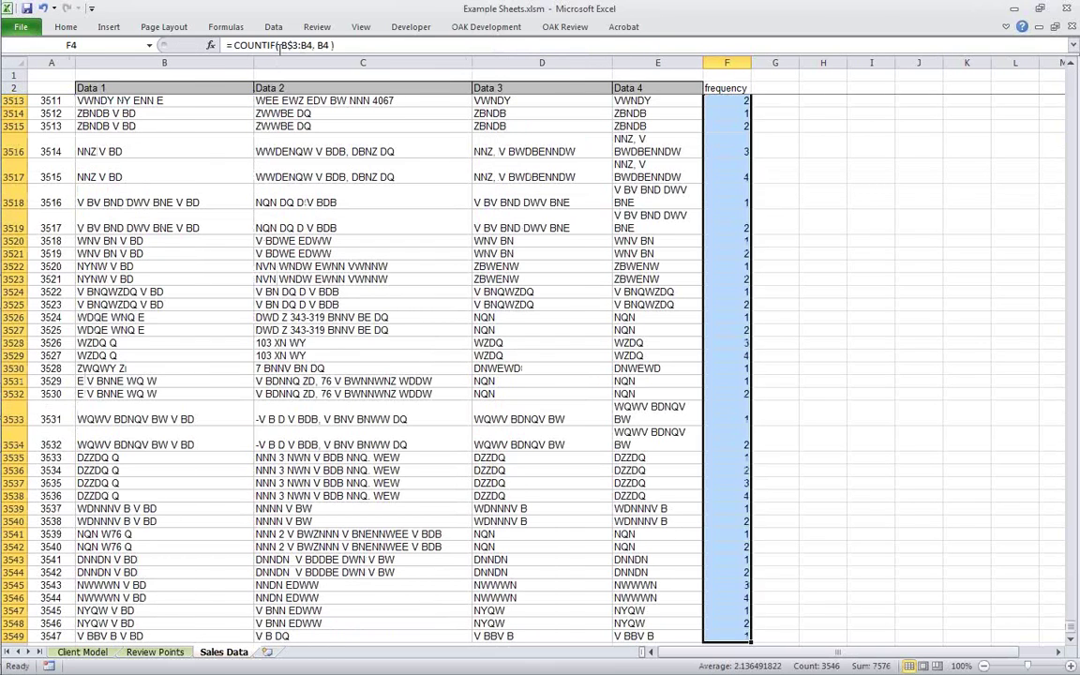
# Examine how the frequency formula's expanding range counts repeated Data 1 entries, going down the column to F14.
pyautogui.hotkey('ctrl', 'BackSpace')
pyautogui.press('Down')
pyautogui.press('Down')
pyautogui.press('Down')
pyautogui.press('Down')
pyautogui.press('Down')
pyautogui.press('Down')
pyautogui.press('Down')
pyautogui.press('Down')
pyautogui.press('Down')
pyautogui.press('Down')
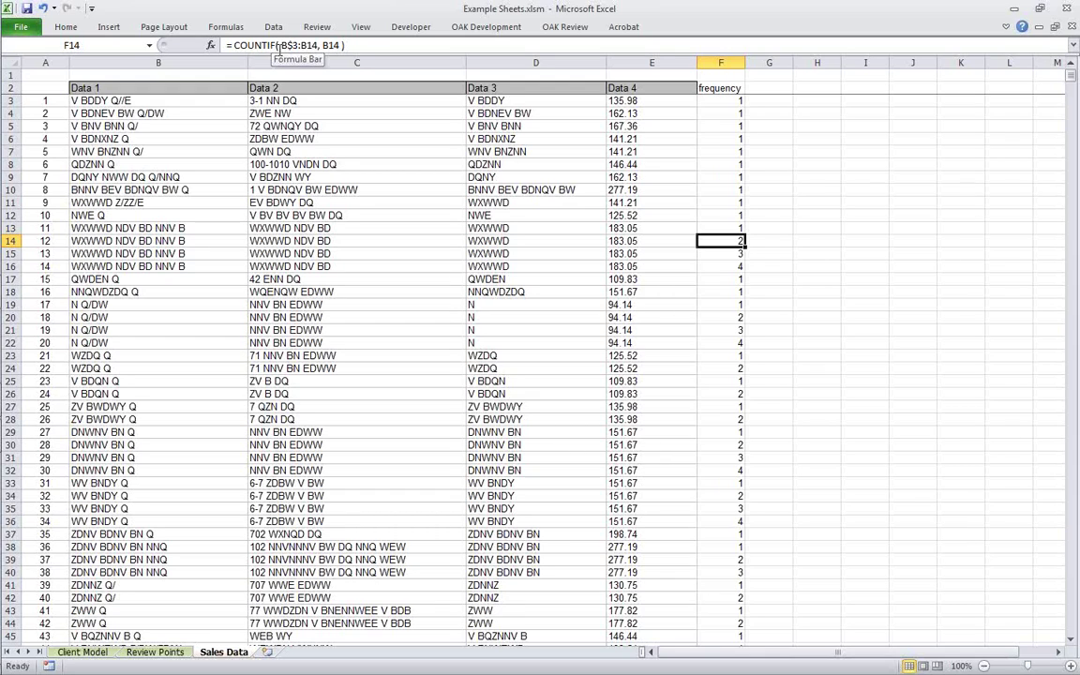
pyautogui.click(278, 49)
pyautogui.press('Escape')
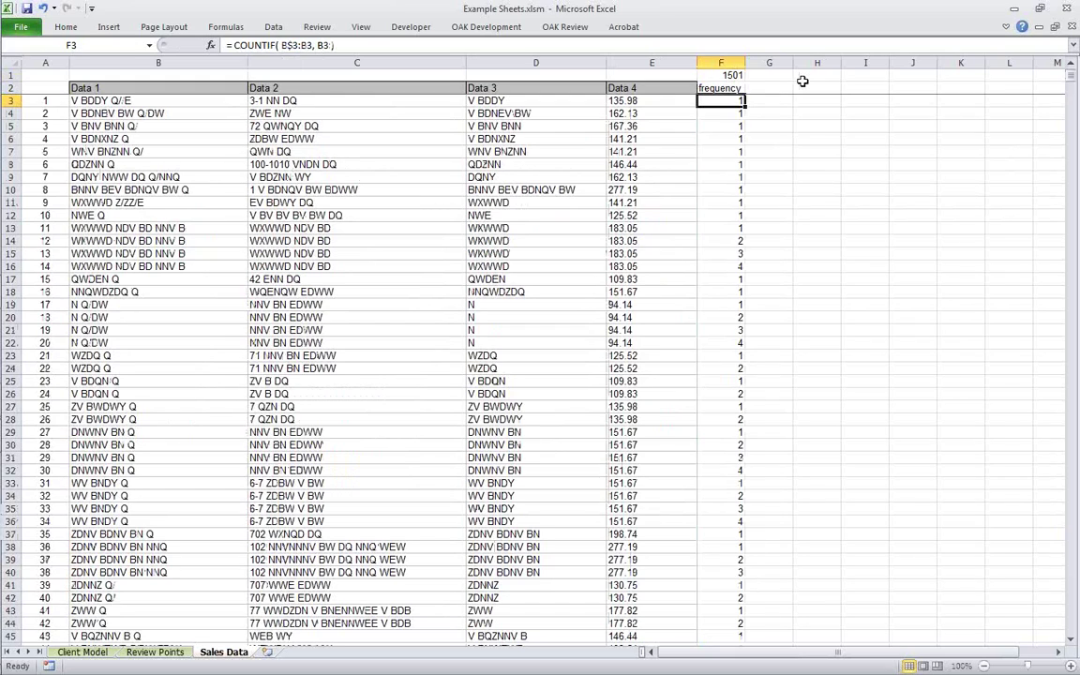
# Add filters to the sales data table and filter the frequency column to show only rows with value 1.
pyautogui.click(376, 229)
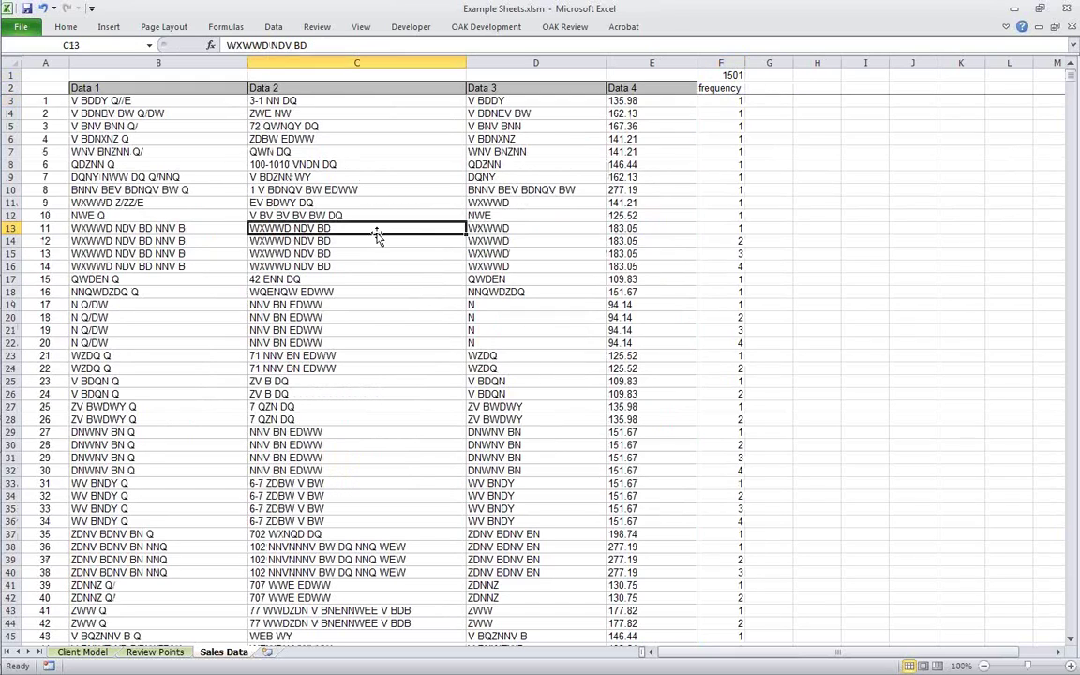
pyautogui.click(740, 214)
pyautogui.click(192, 164)
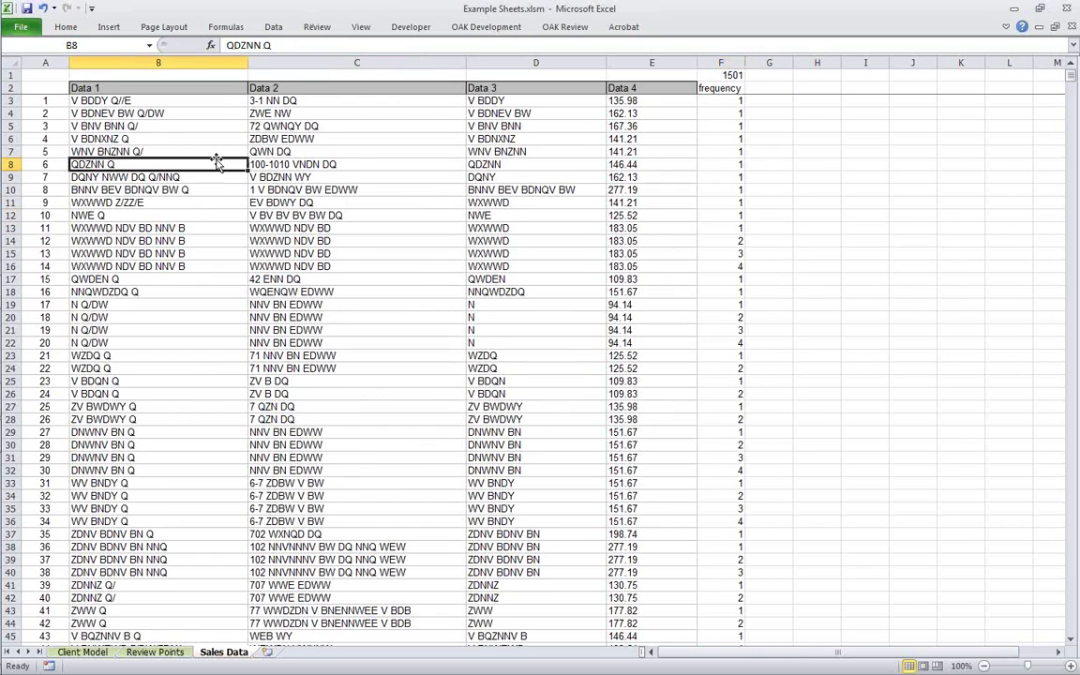
pyautogui.click(273, 27)
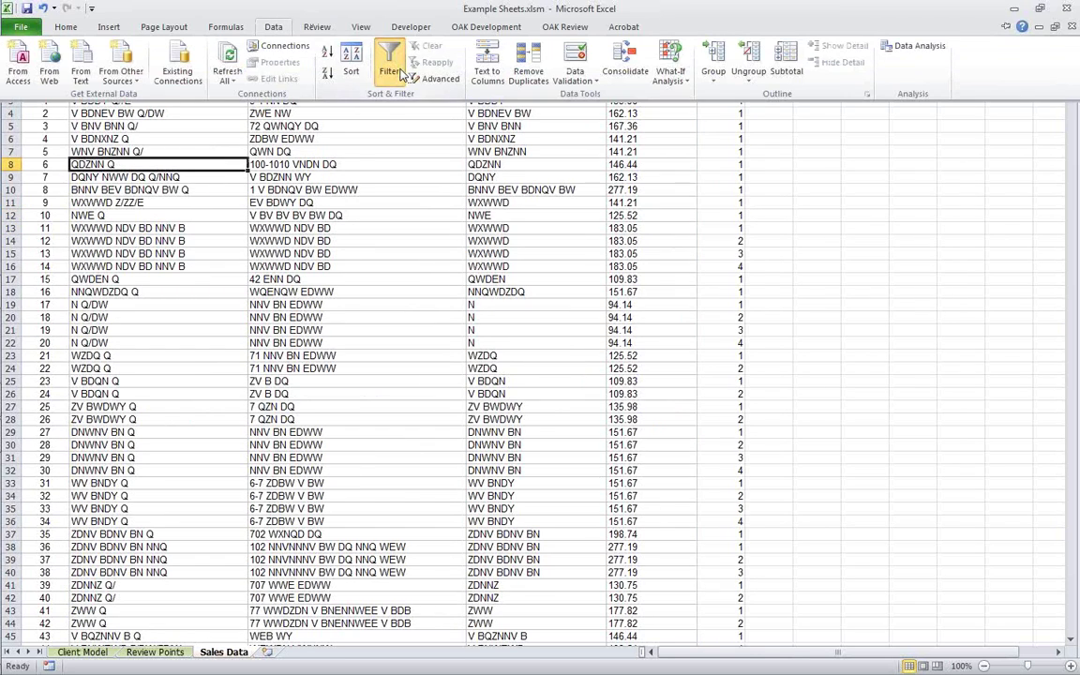
pyautogui.click(403, 75)
pyautogui.click(738, 87)
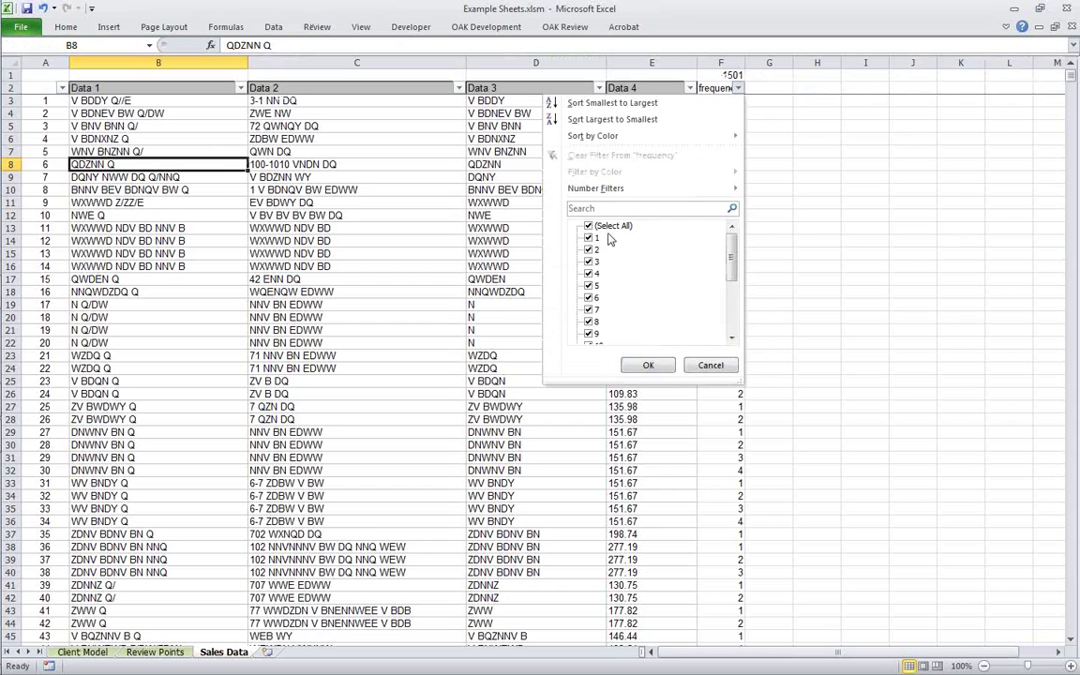
pyautogui.click(588, 225)
pyautogui.click(588, 237)
pyautogui.click(648, 366)
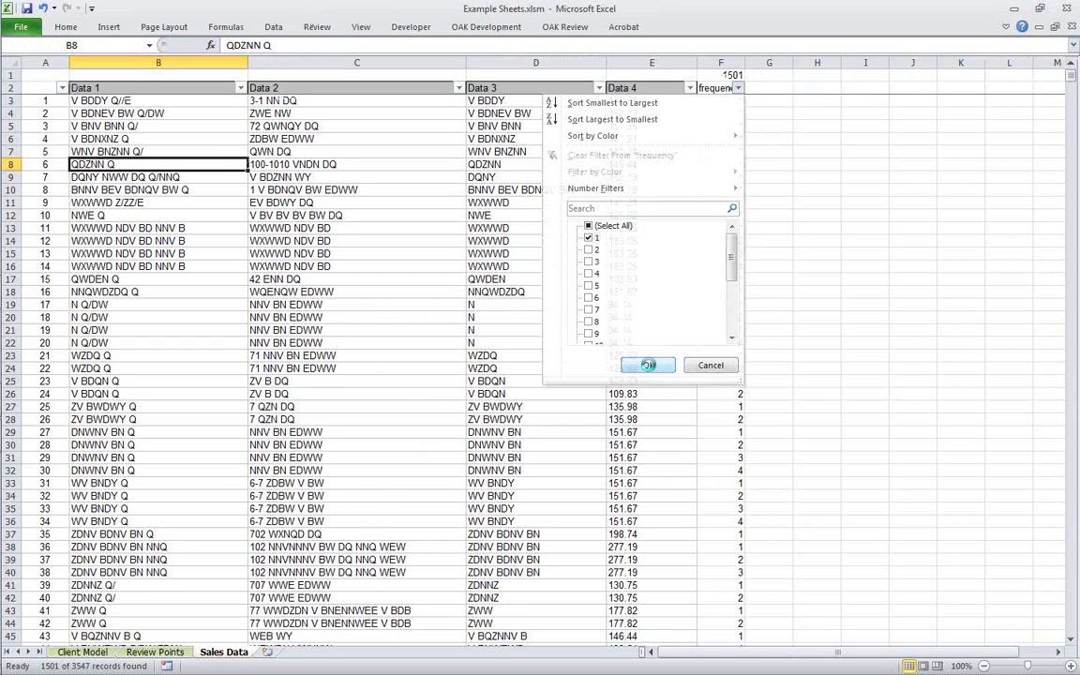
# Copy the entire filtered Sales Data sheet and cancel the copy selection.
pyautogui.click(357, 177)
pyautogui.click(106, 228)
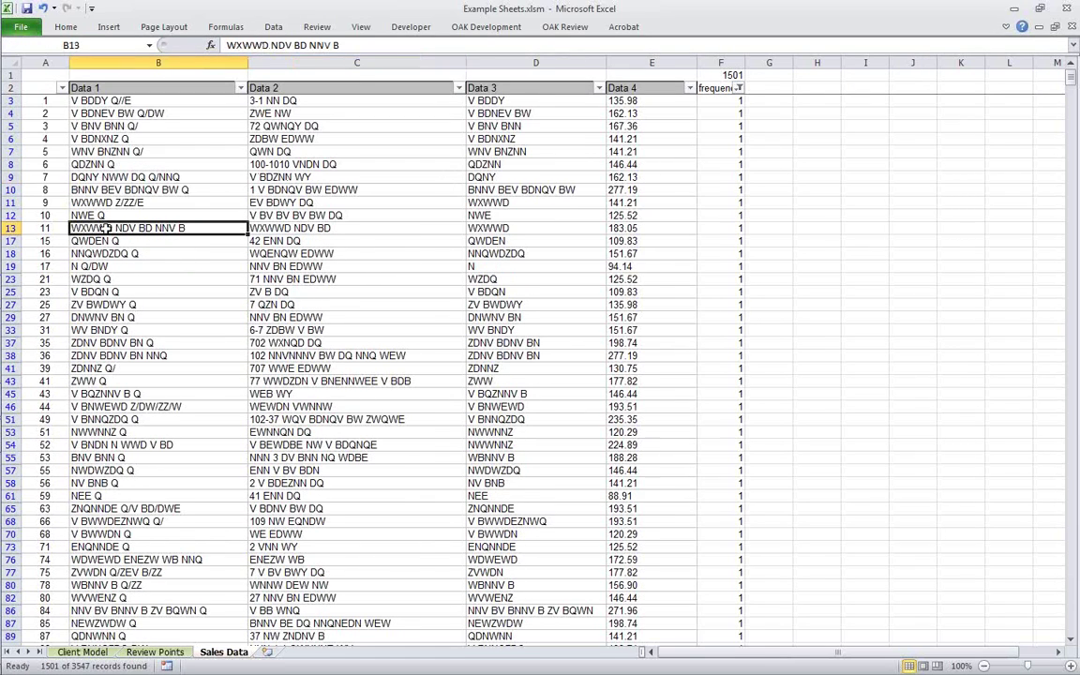
pyautogui.click(12, 62)
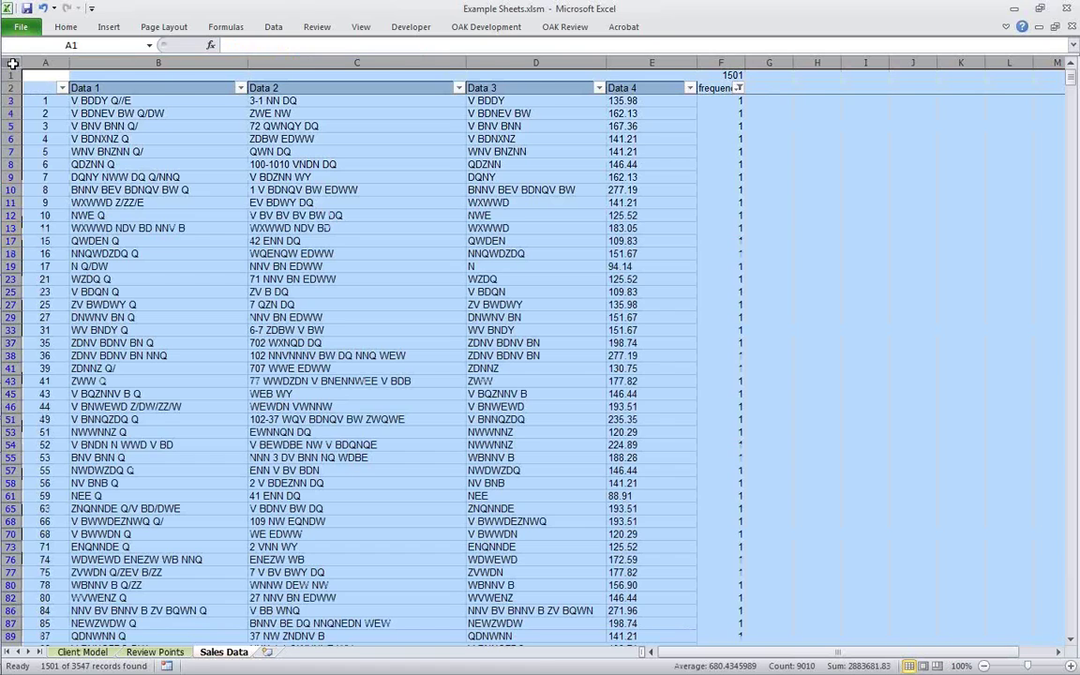
pyautogui.hotkey('ctrl', 'c')
pyautogui.press('Escape')
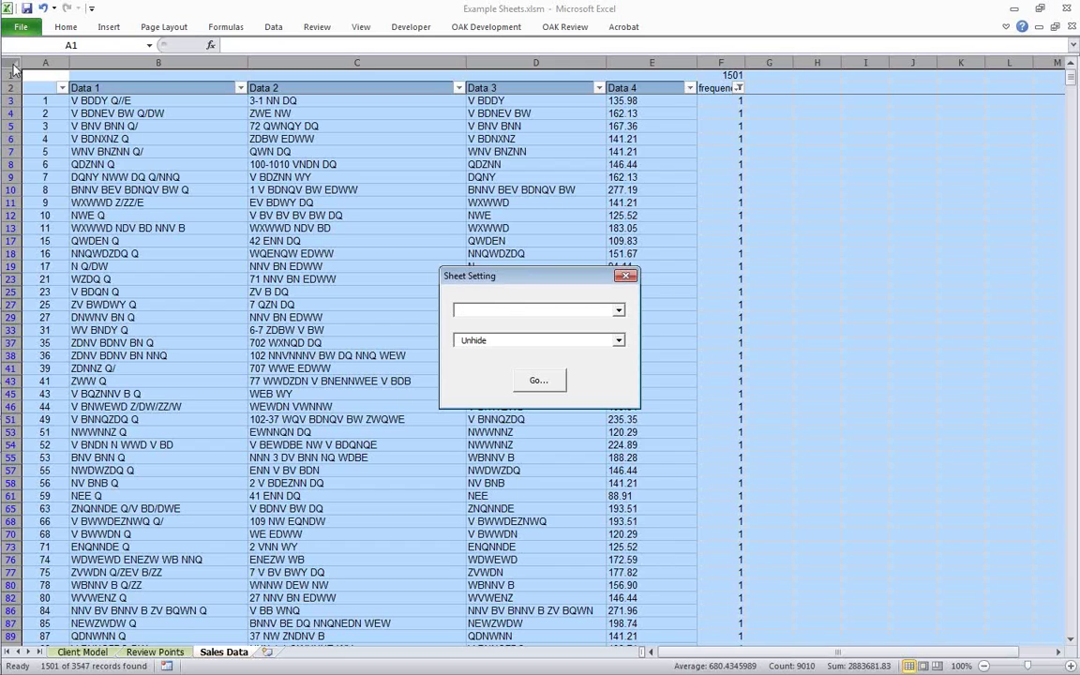
# Unhide the Decision Making sheet using the Sheet Setting dialog.
pyautogui.press('Tab')
pyautogui.press('Tab')
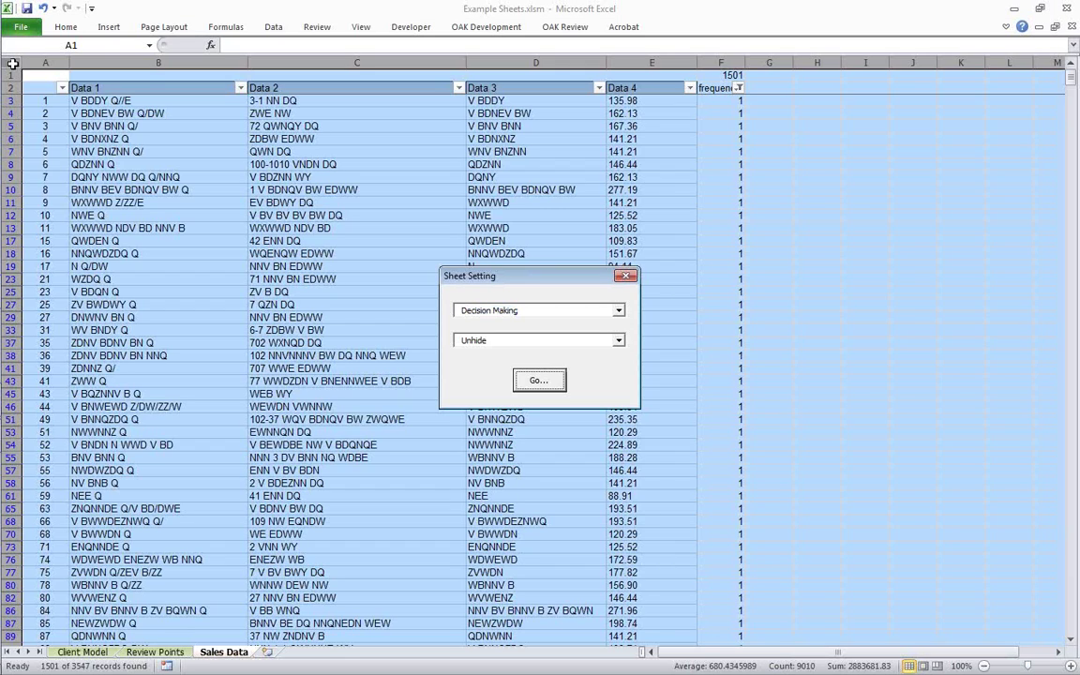
pyautogui.press('Return')
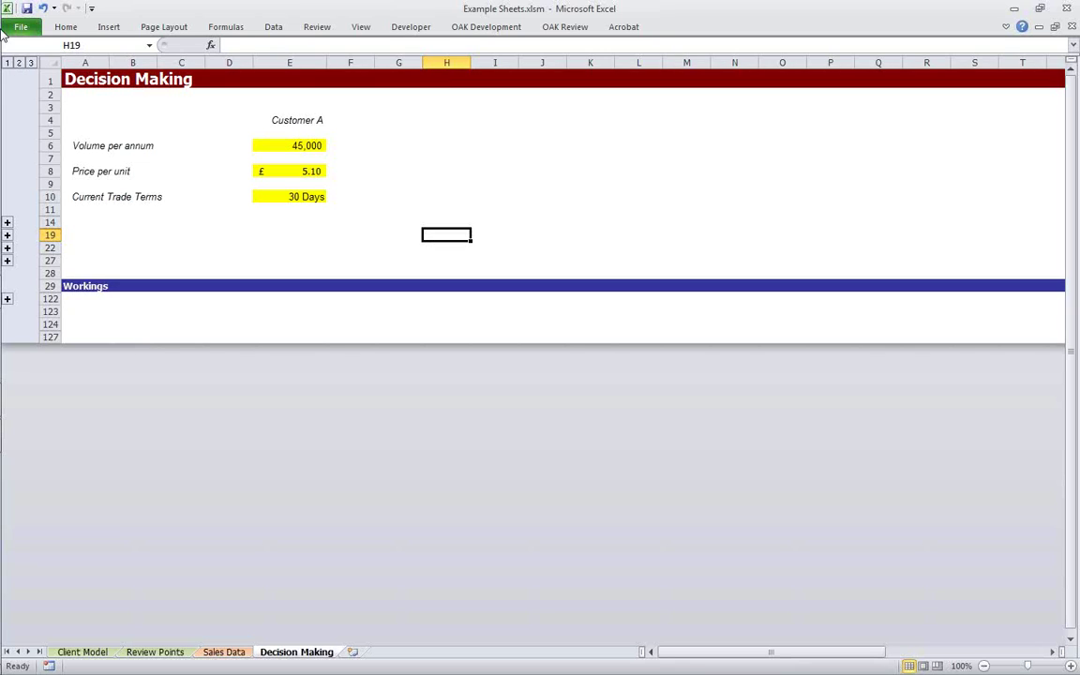
# Expand the collapsed rows down to Funding Increase, inspecting the Average Debtor, Proposed Debt and Funding Increase formulas for Customer A.
pyautogui.click(8, 222)
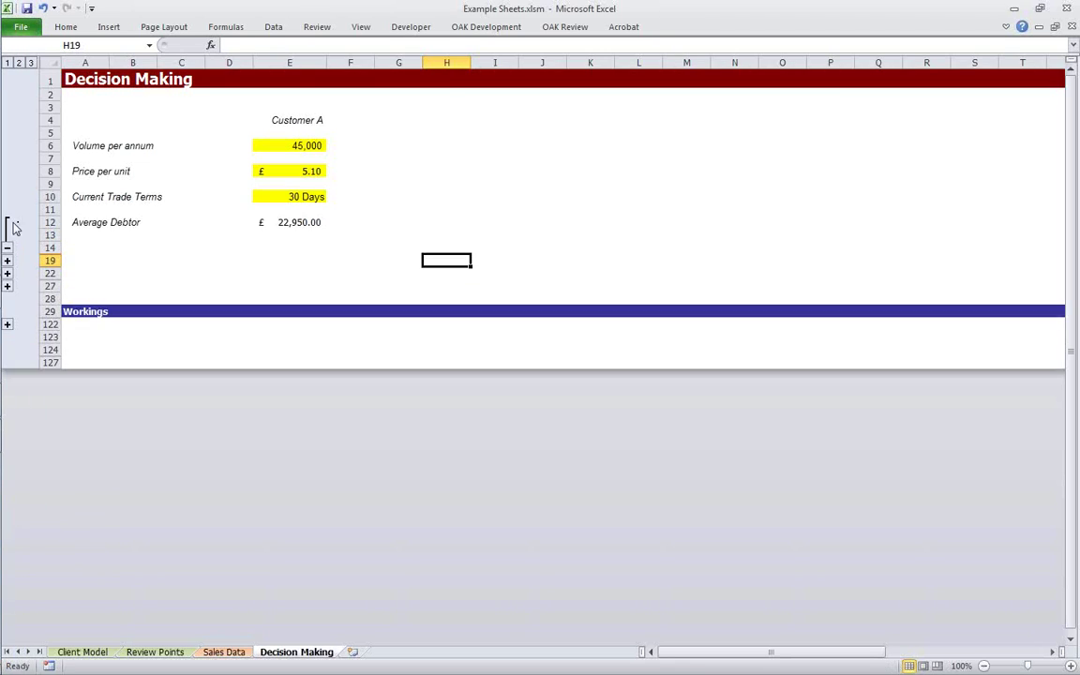
pyautogui.click(308, 224)
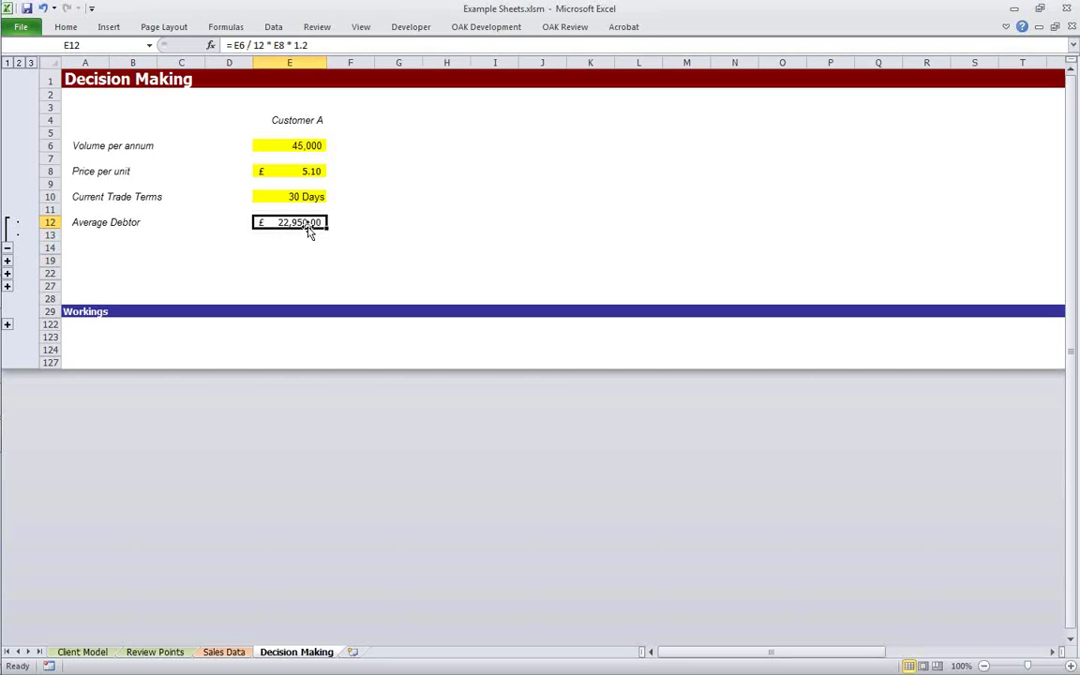
pyautogui.click(7, 261)
pyautogui.click(290, 260)
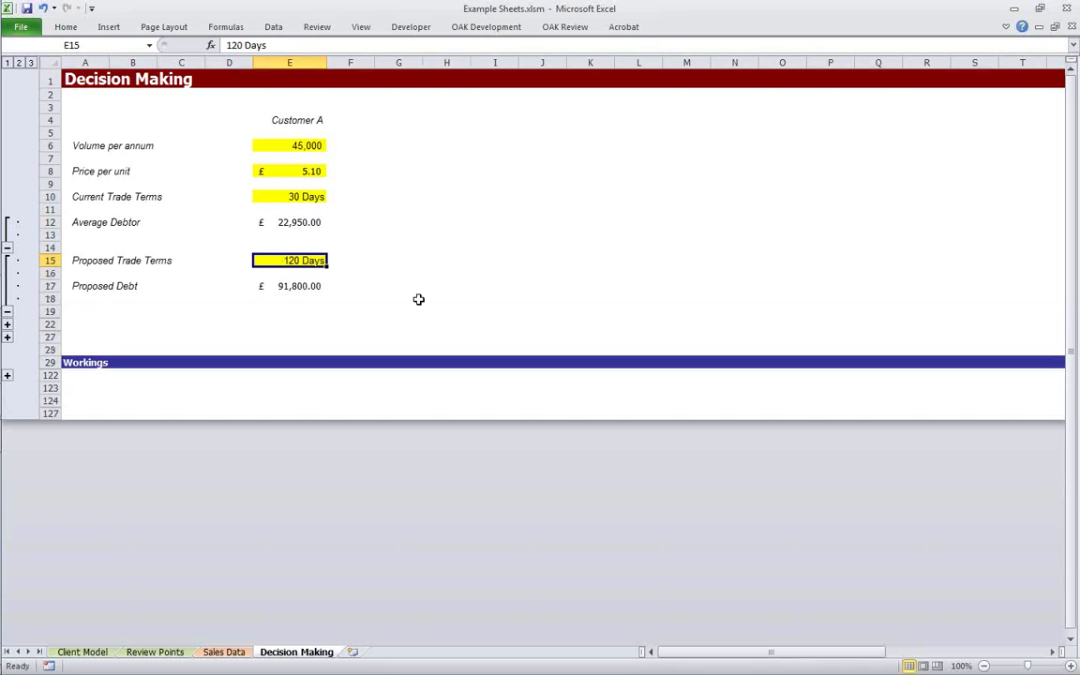
pyautogui.click(313, 285)
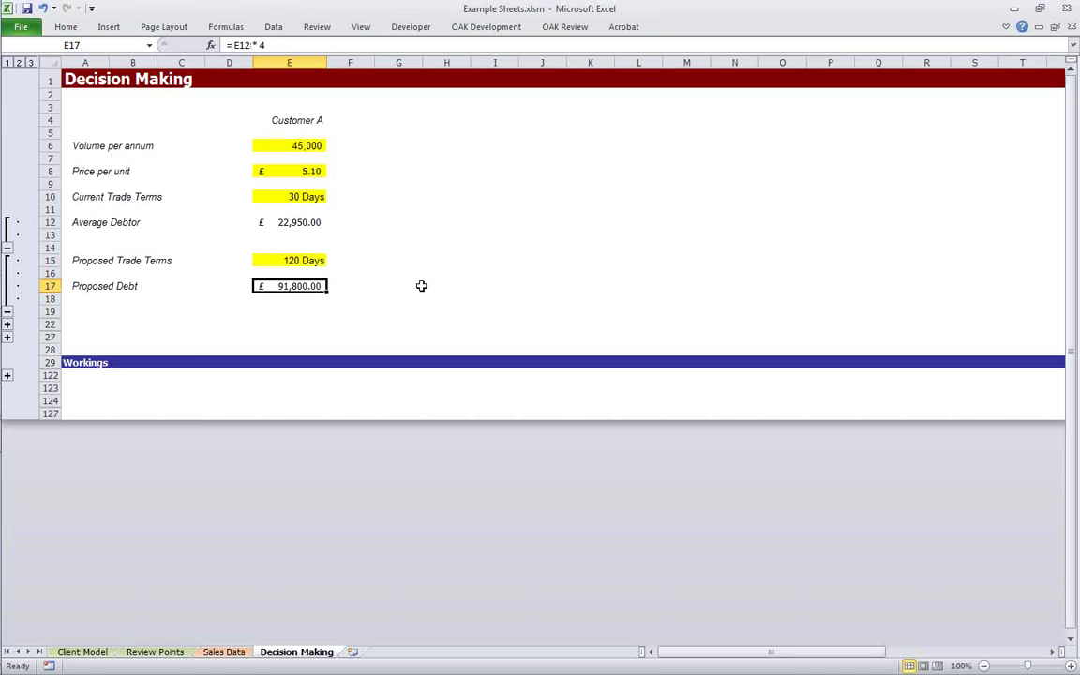
pyautogui.click(6, 324)
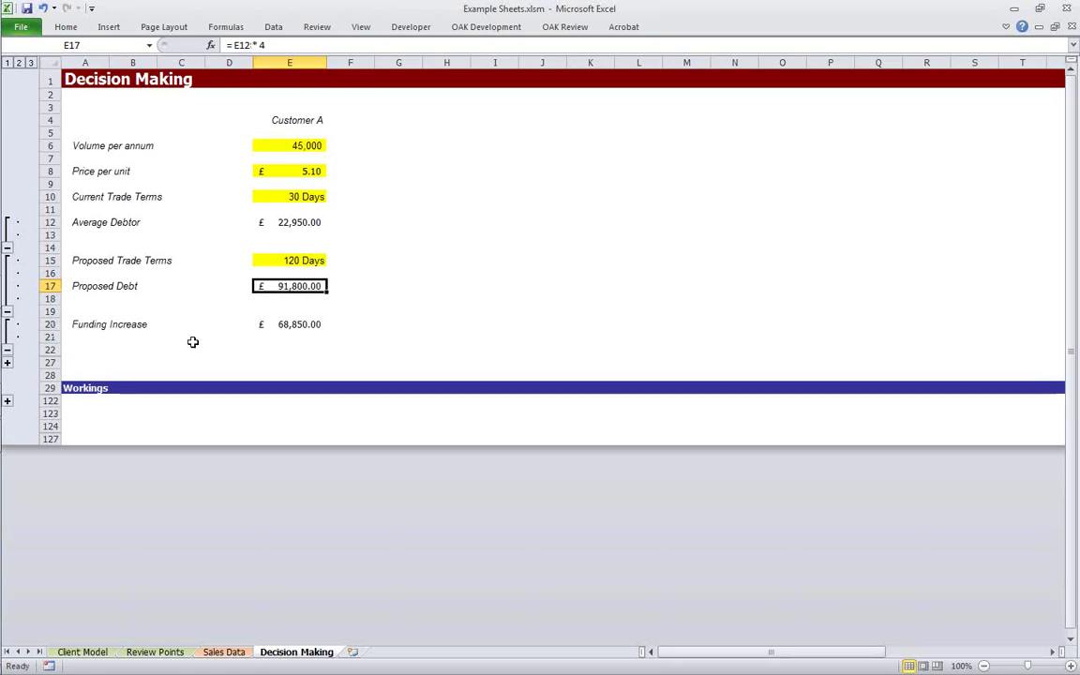
pyautogui.click(292, 324)
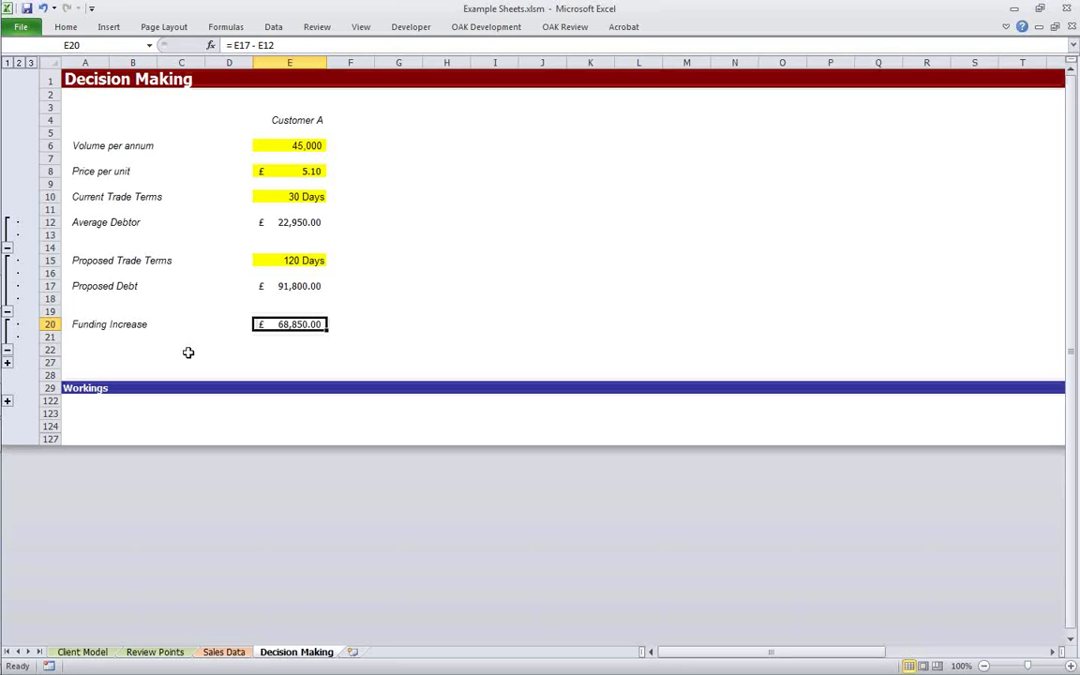
# Expand the revised Price per unit rows, run Calculate Price and inspect the new price and the Funding Increase formula.
pyautogui.click(8, 364)
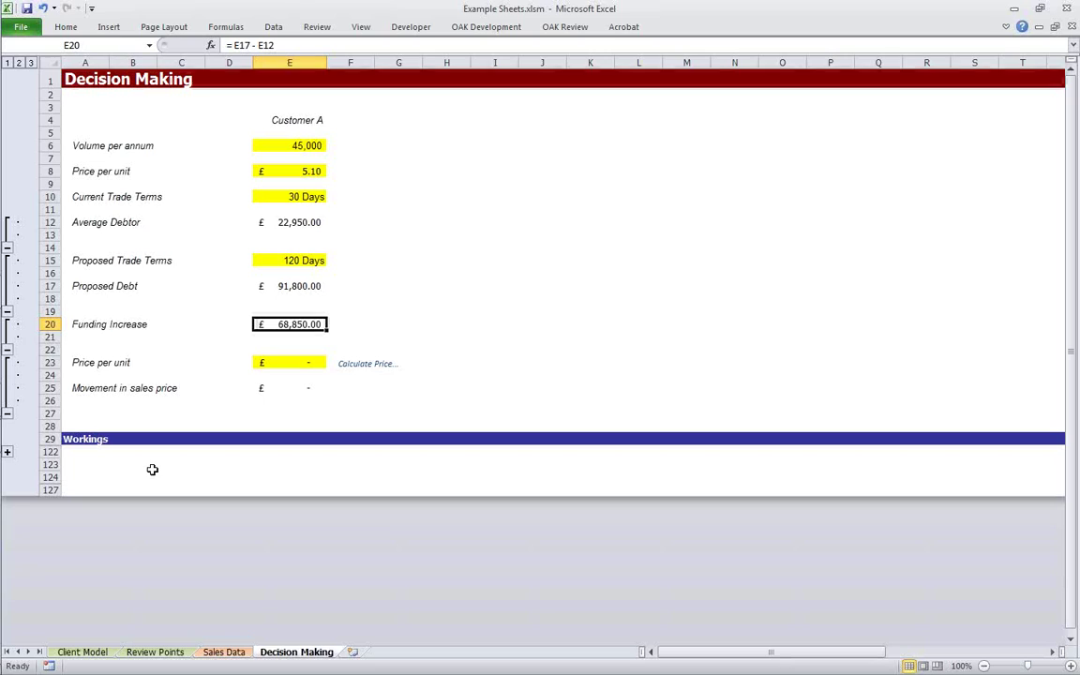
pyautogui.click(352, 366)
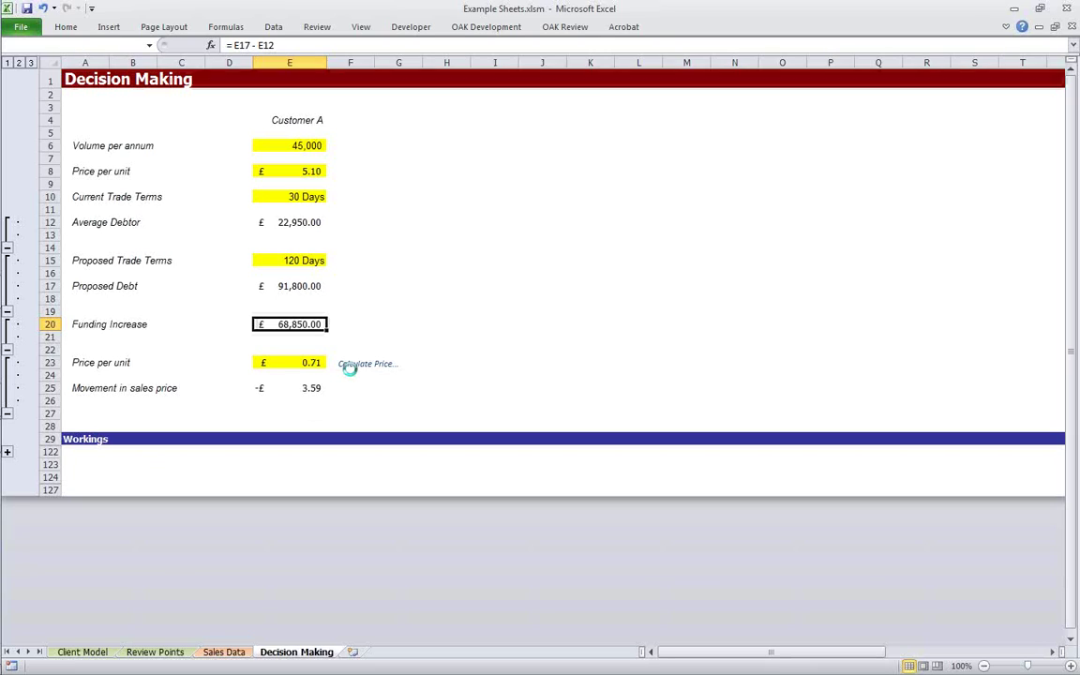
pyautogui.click(274, 366)
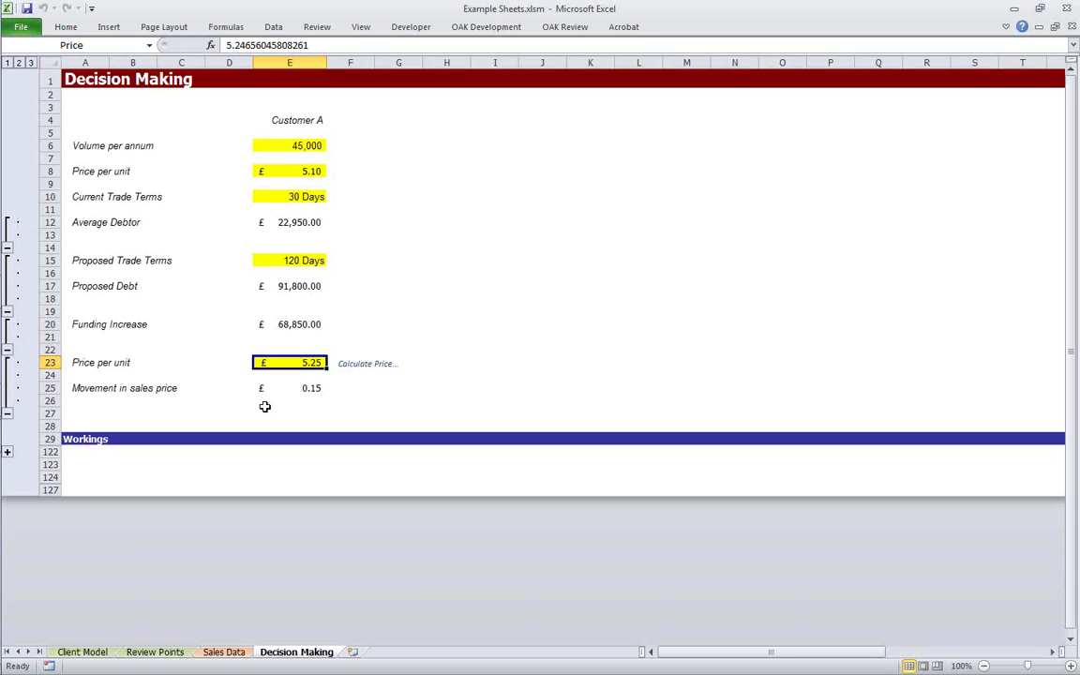
pyautogui.click(279, 324)
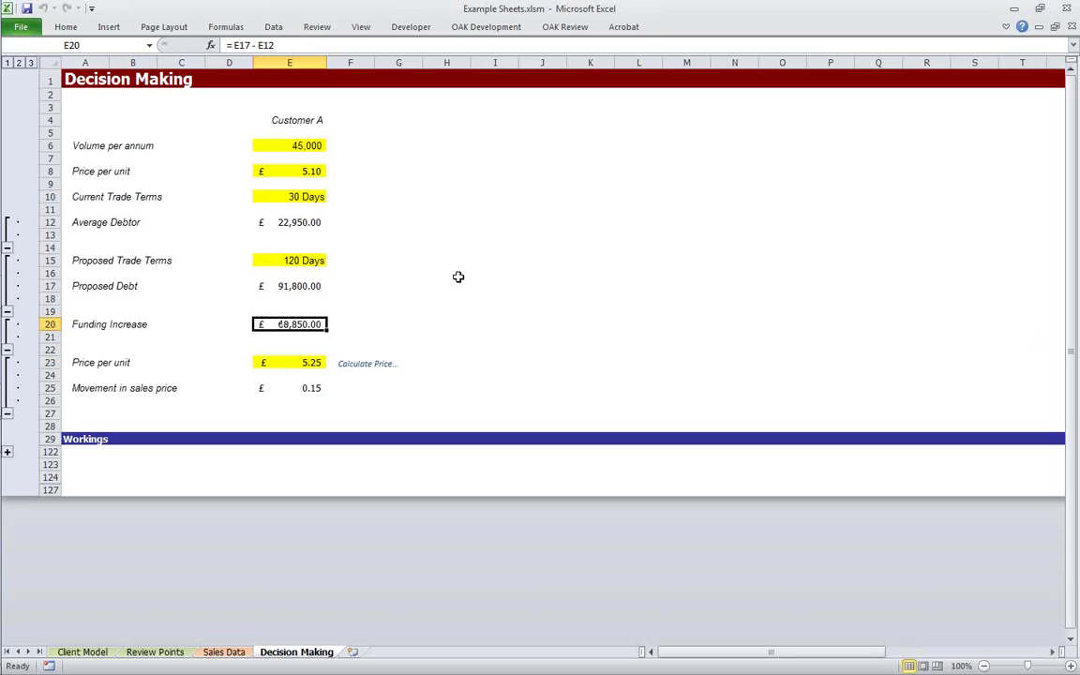
# Switch to the PowerPoint slide show of Presentation Slides v5.pptx and advance to the Supporting summary slide.
pyautogui.moveTo(27, 316)
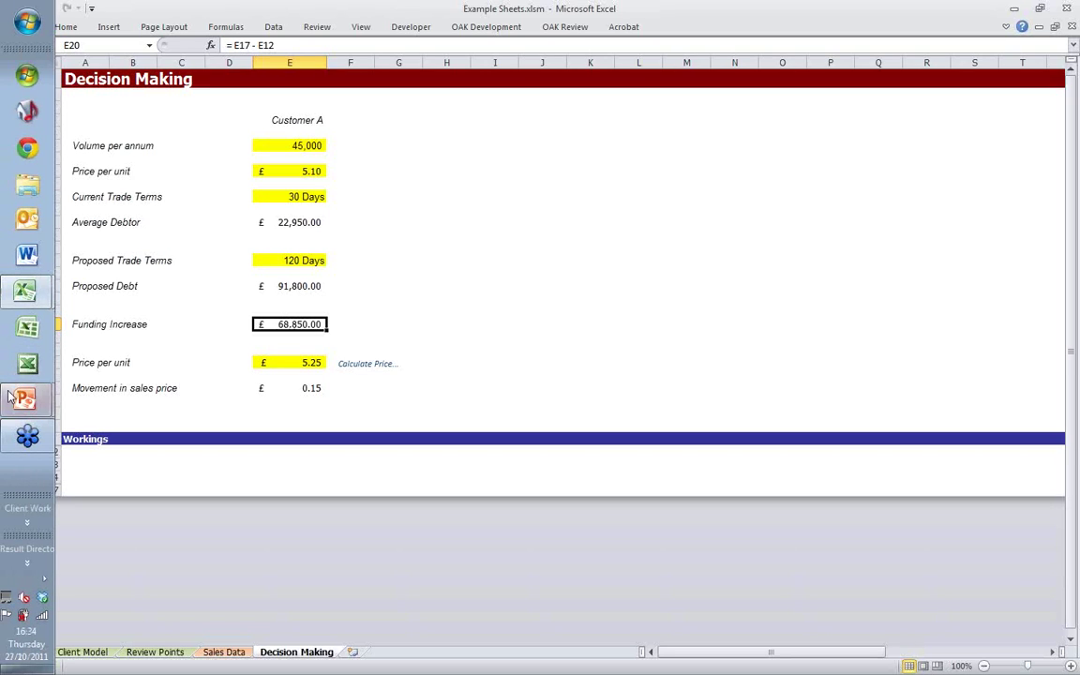
pyautogui.moveTo(28, 405)
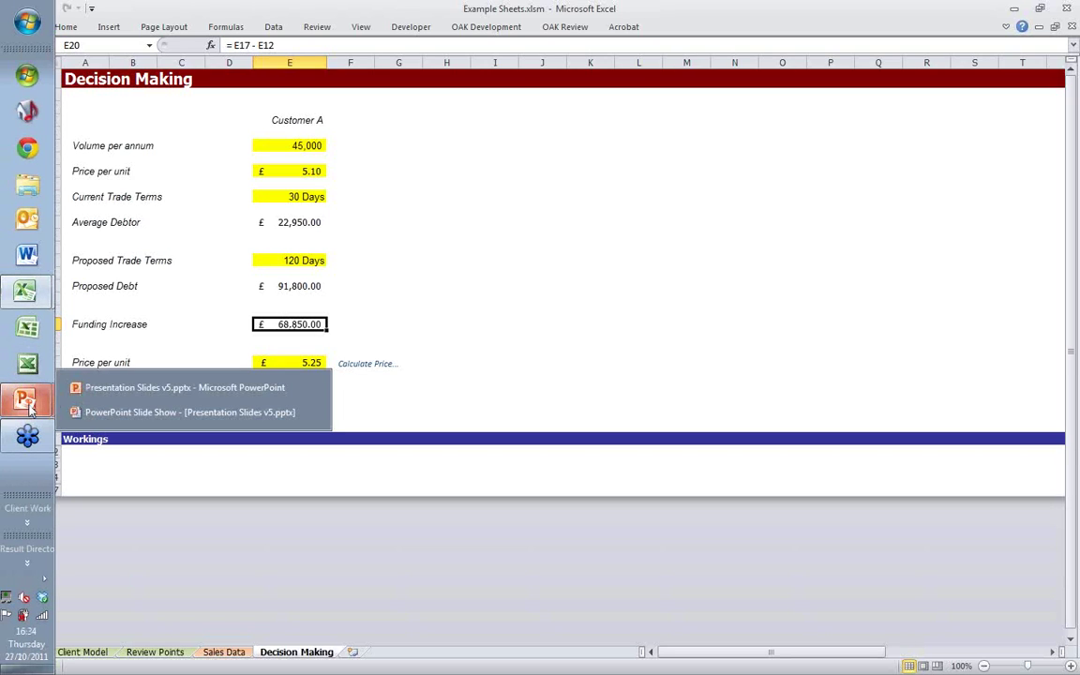
pyautogui.click(89, 418)
pyautogui.click(396, 342)
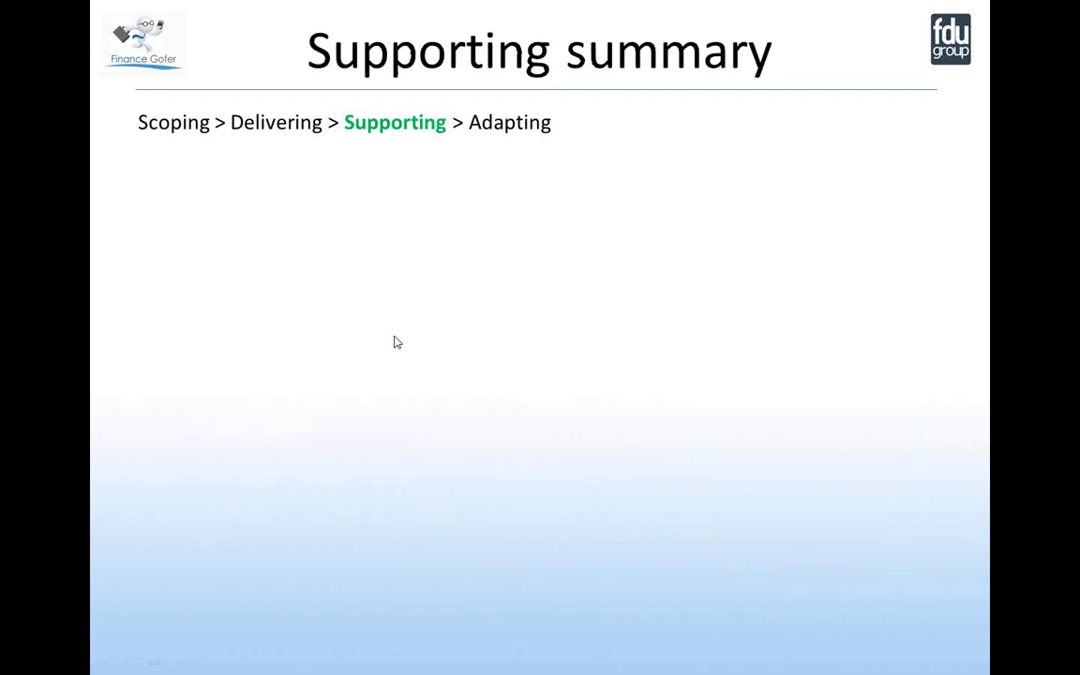